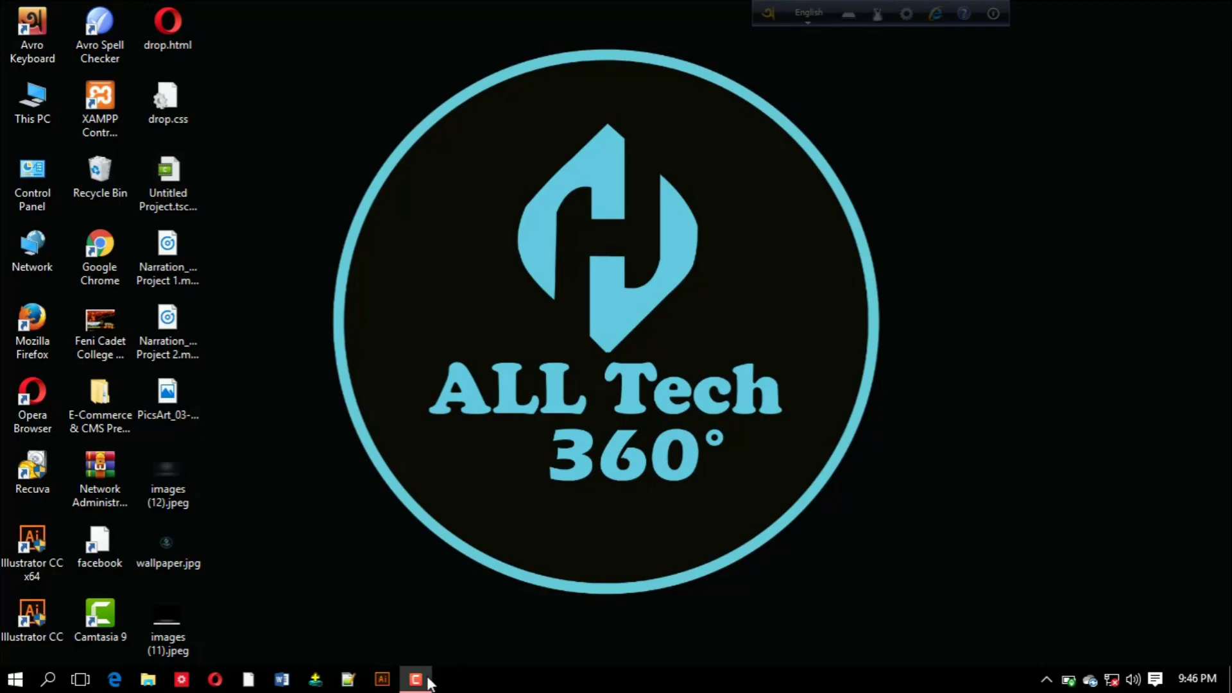
Launch Illustrator CC and open the New Document dialog from the File menu
left_click(380, 680)
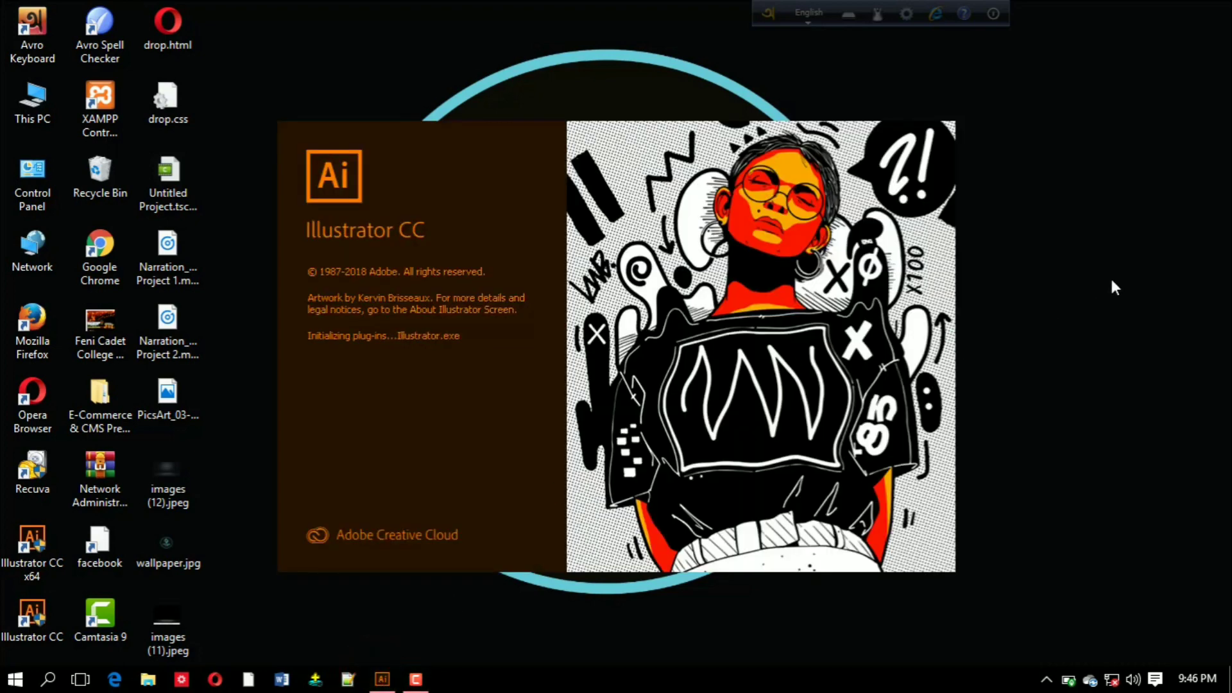
right_click(1105, 282)
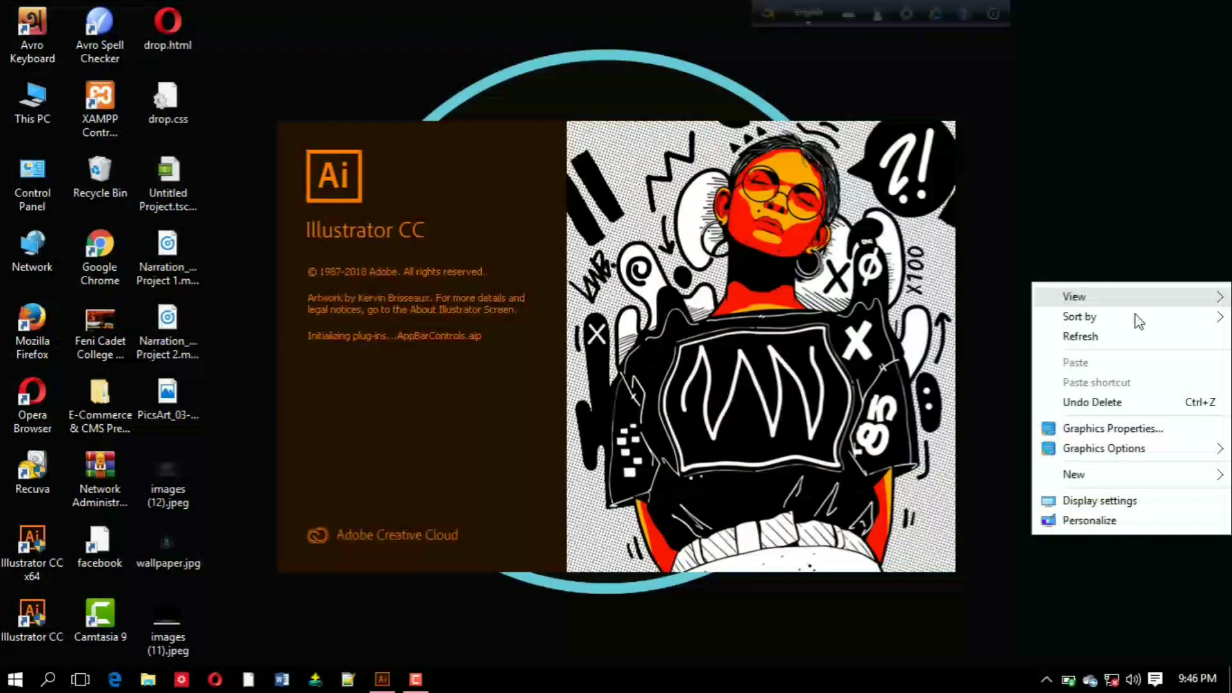
left_click(1101, 332)
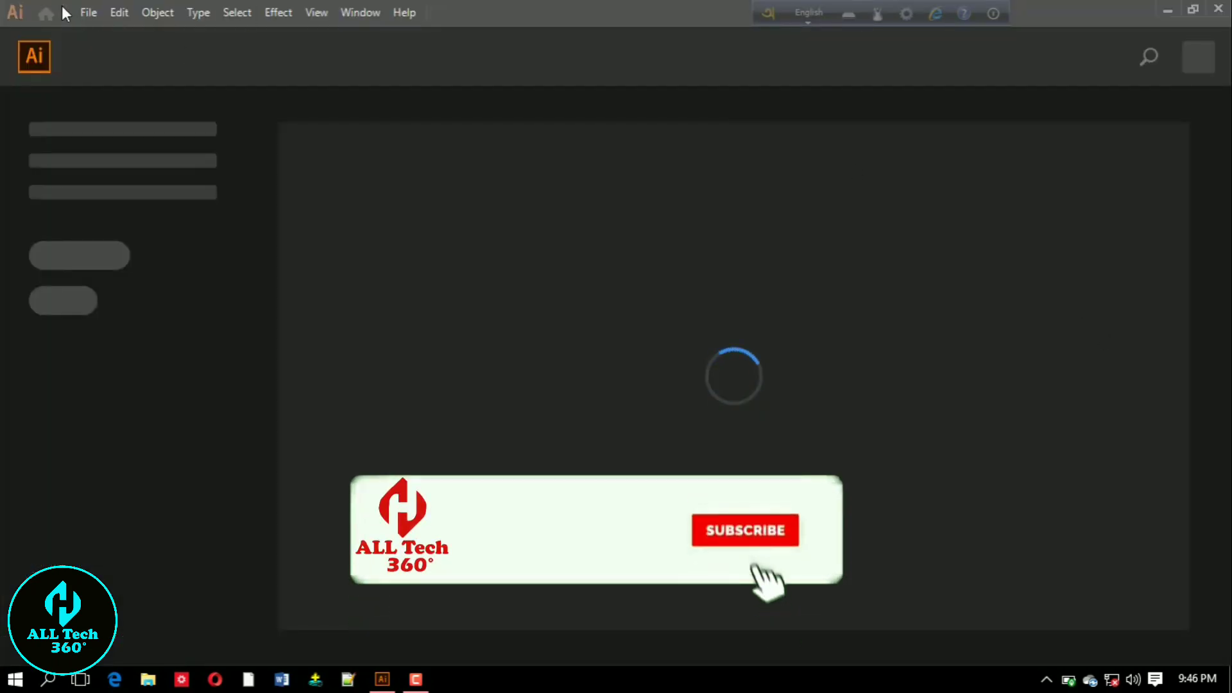
left_click(88, 12)
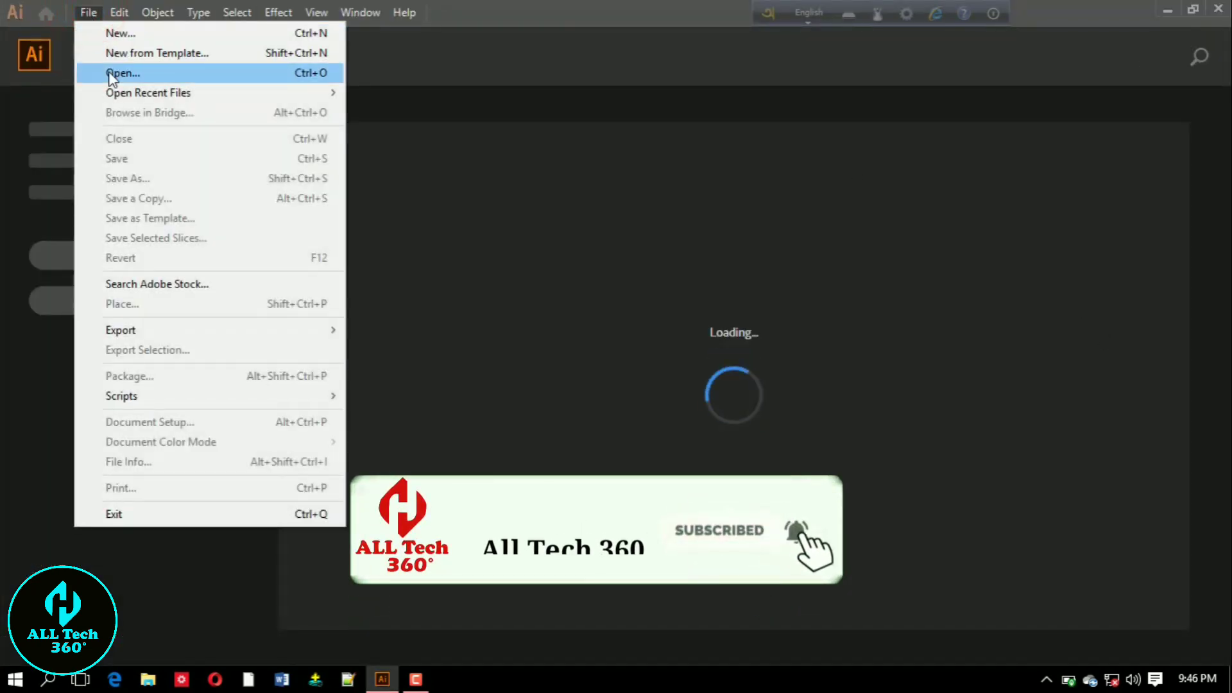
left_click(134, 32)
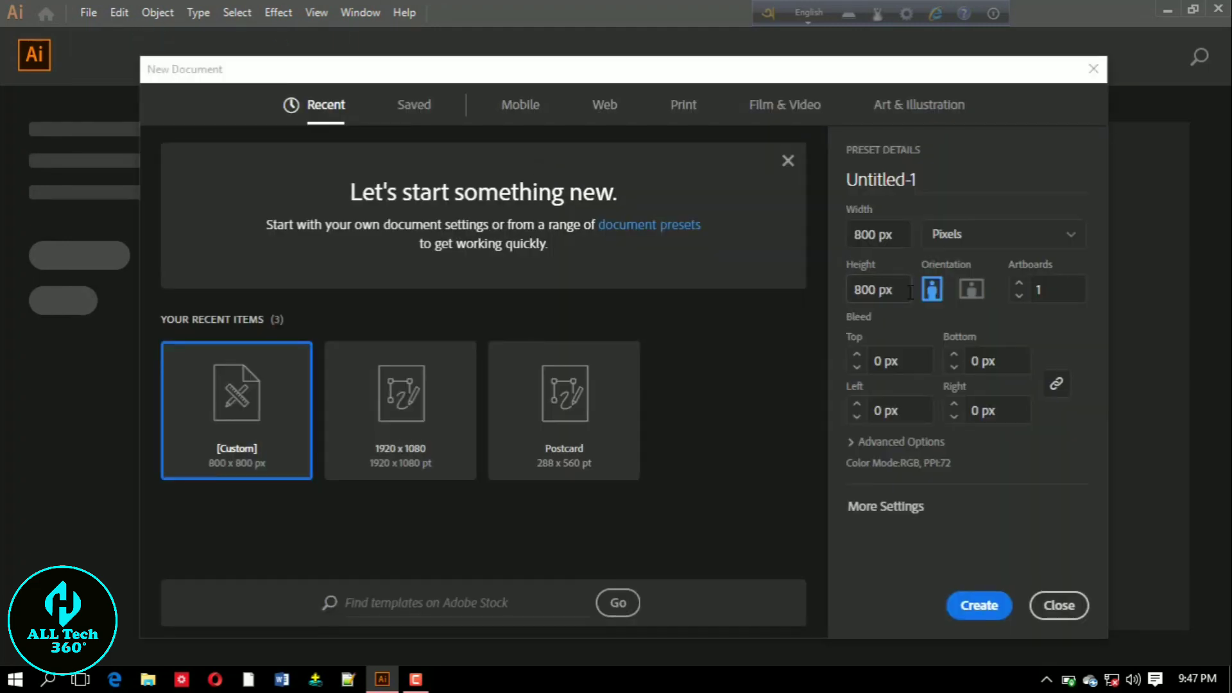
Set the new document to width 1920, height 1080 in Points, and create Untitled-1
left_click(884, 229)
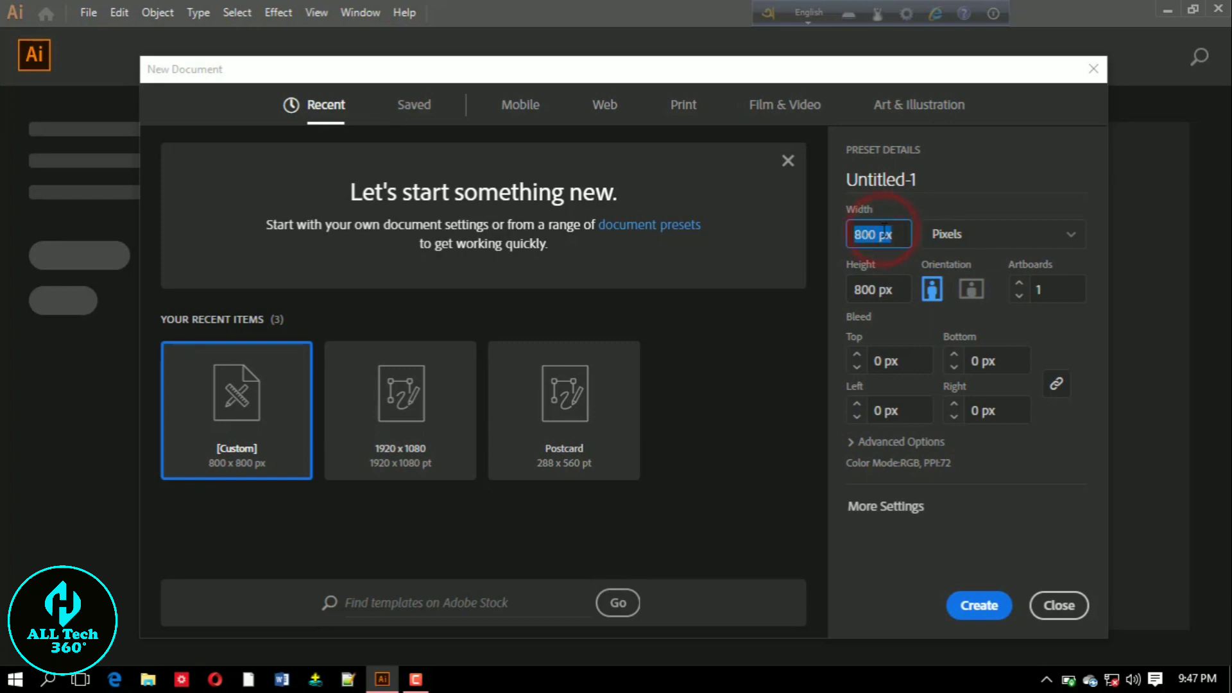
type("192")
left_click(874, 290)
type("1080")
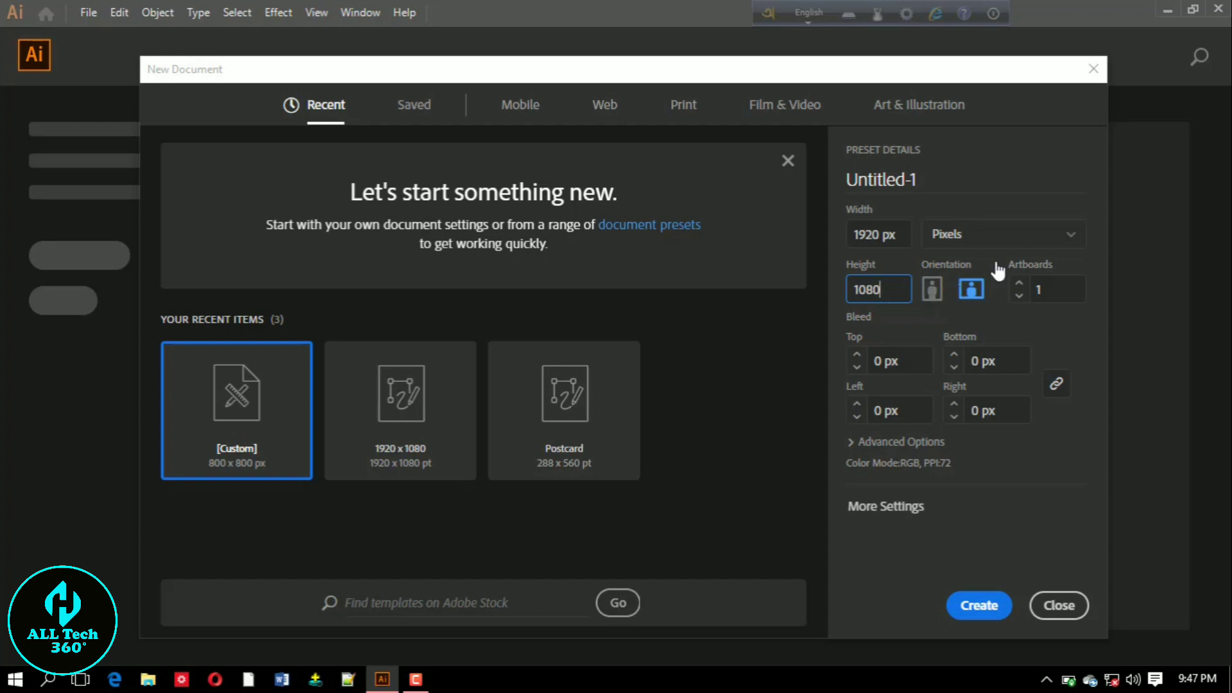
left_click(1071, 250)
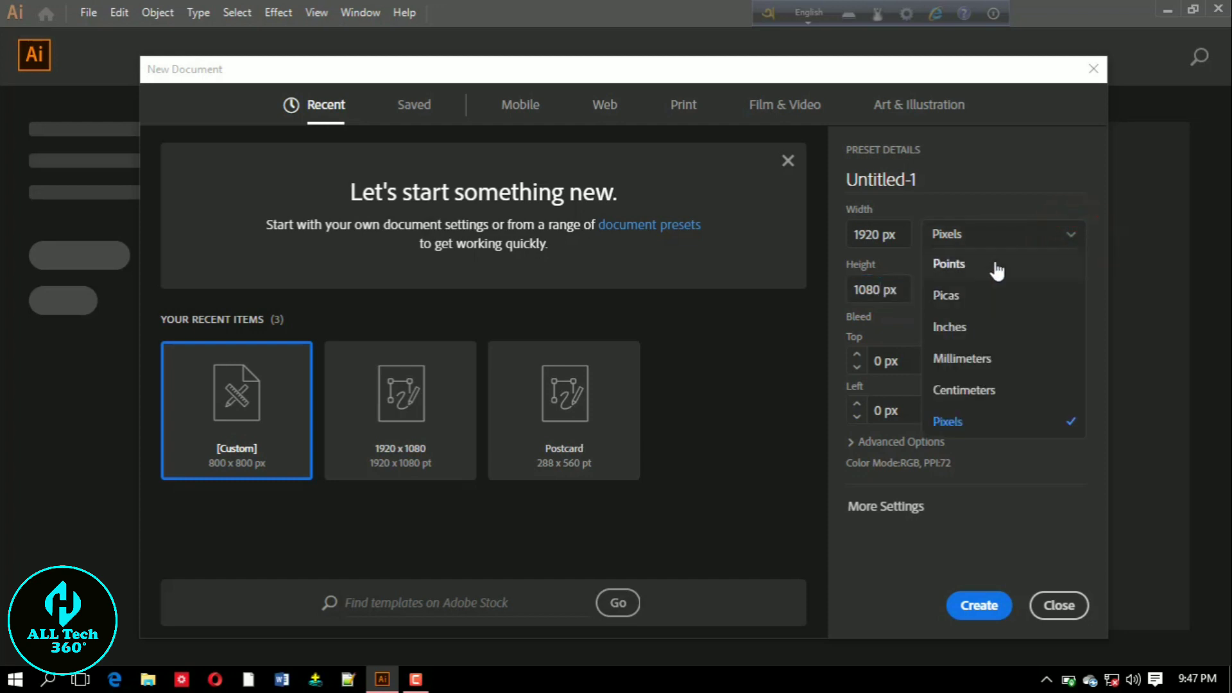
left_click(996, 265)
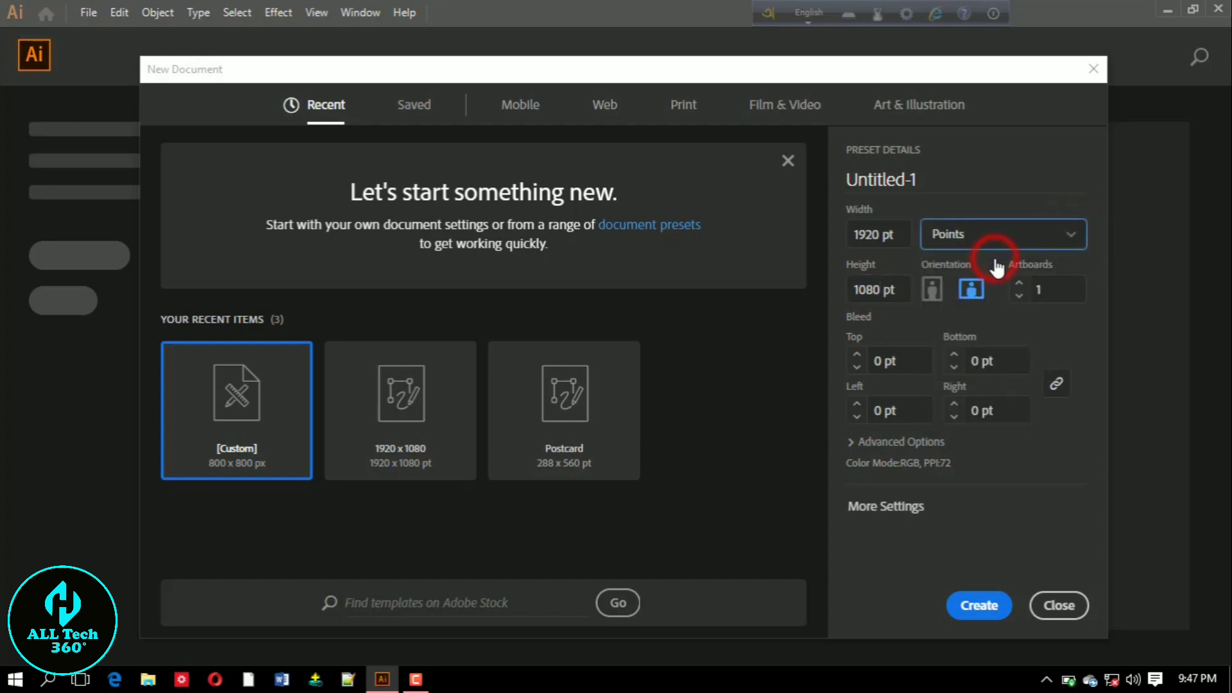
left_click(965, 607)
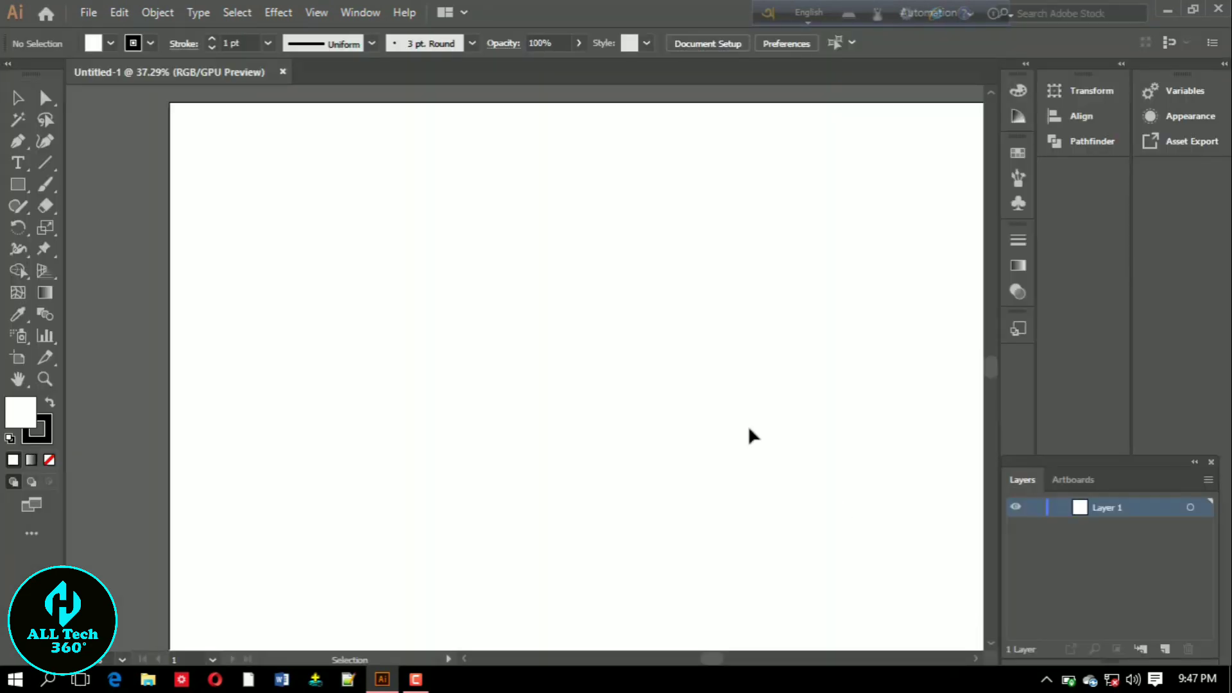
Pan the artboard into view and draw a circle about 297 pt wide
left_click(18, 378)
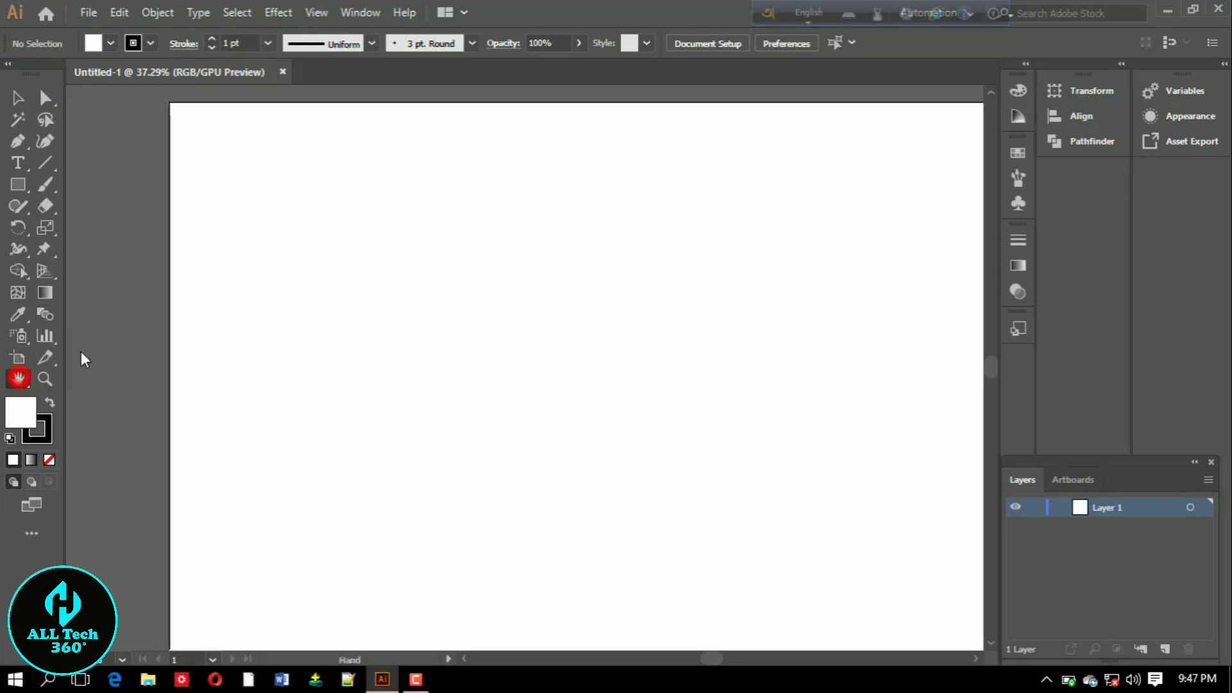
mouse_move(427, 294)
left_mouse_down()
mouse_move(372, 305)
mouse_move(401, 286)
left_mouse_up()
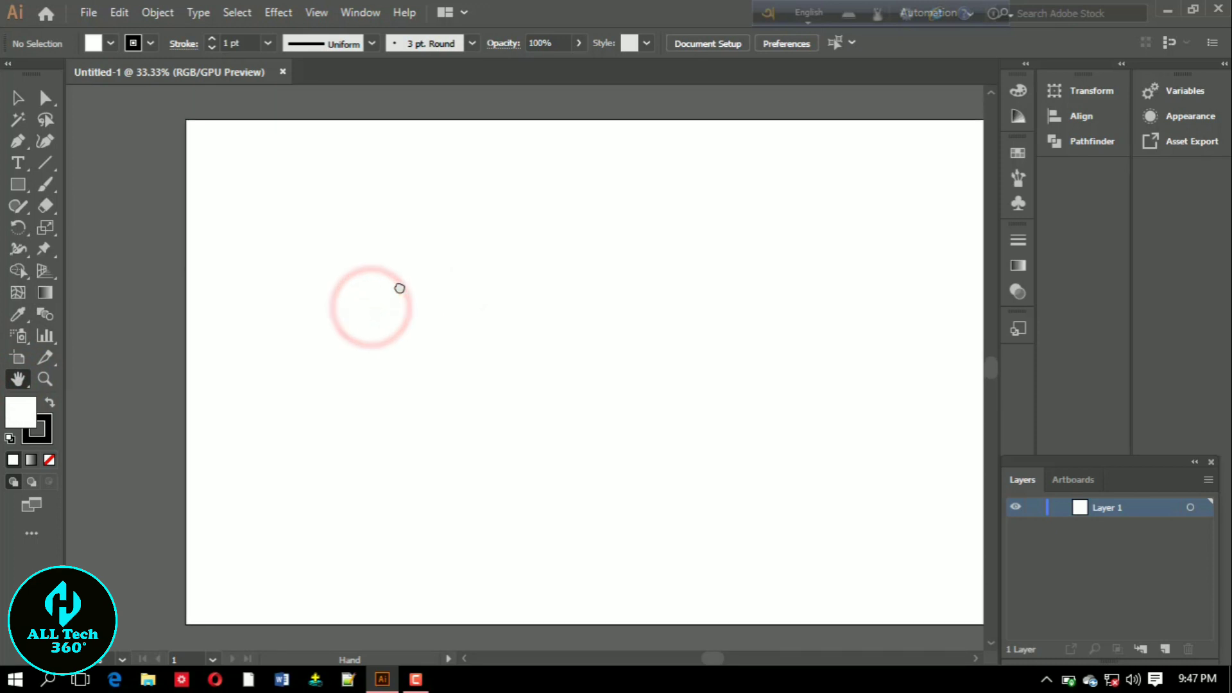
left_click(19, 185)
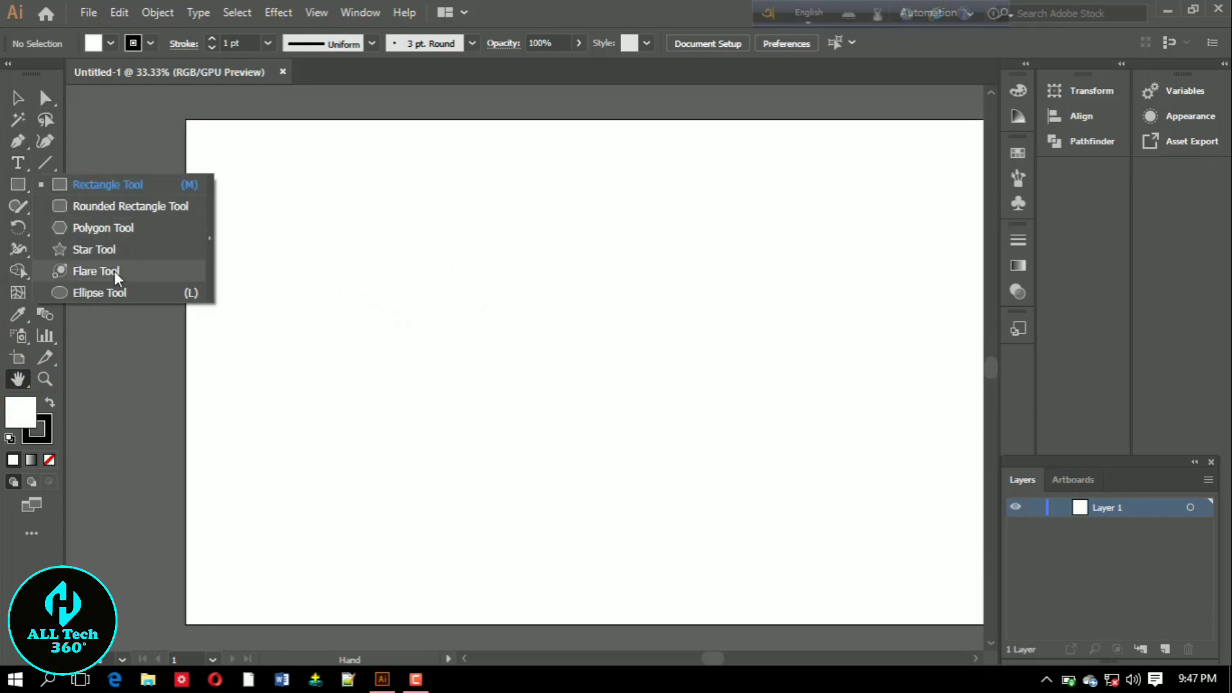
left_click(99, 293)
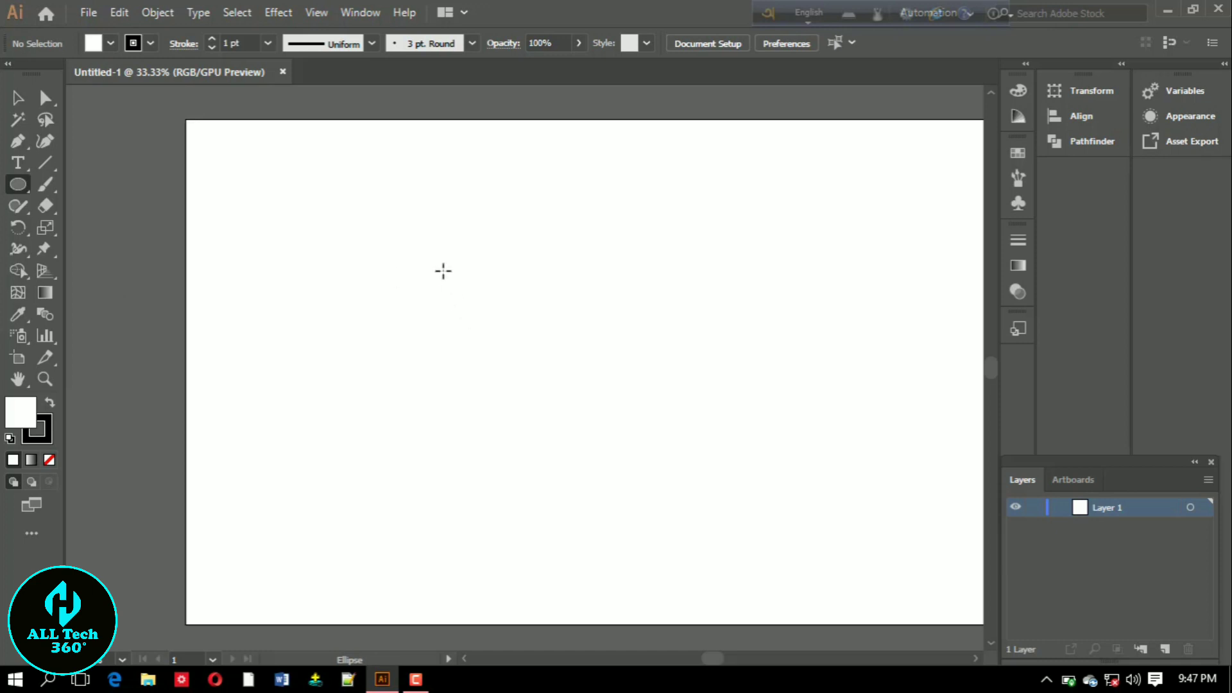
left_click_drag(443, 270, 596, 422)
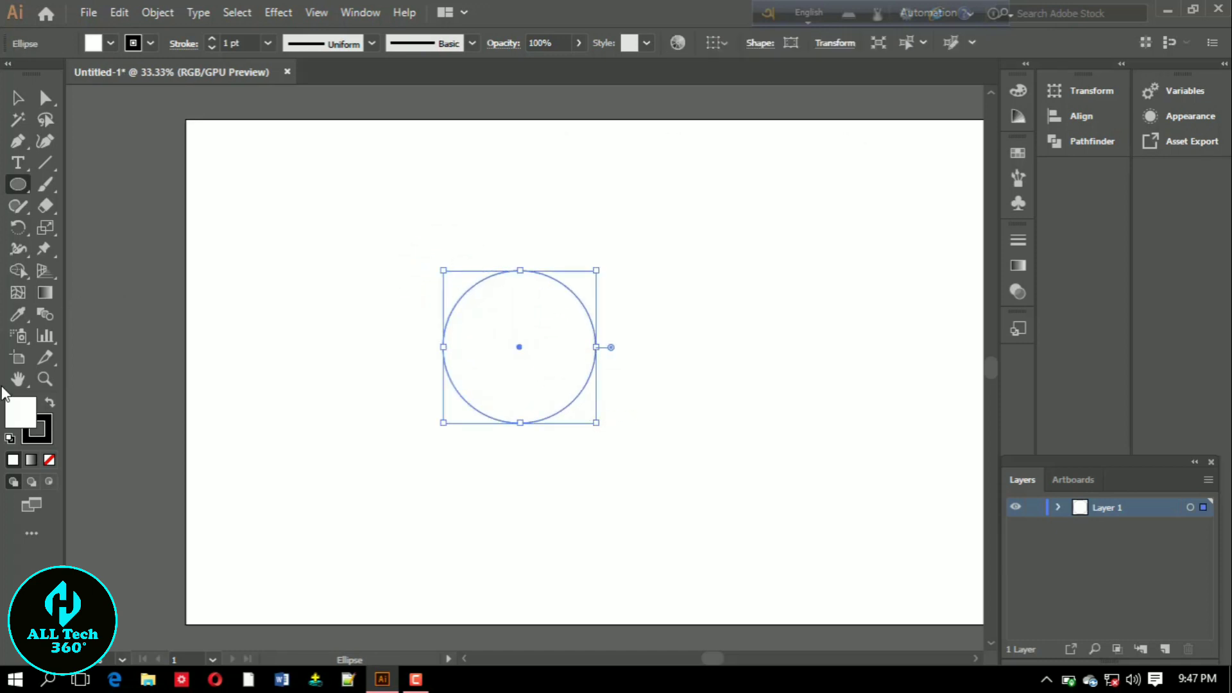
Give the circle a 6 pt stroke weight
left_click(18, 412)
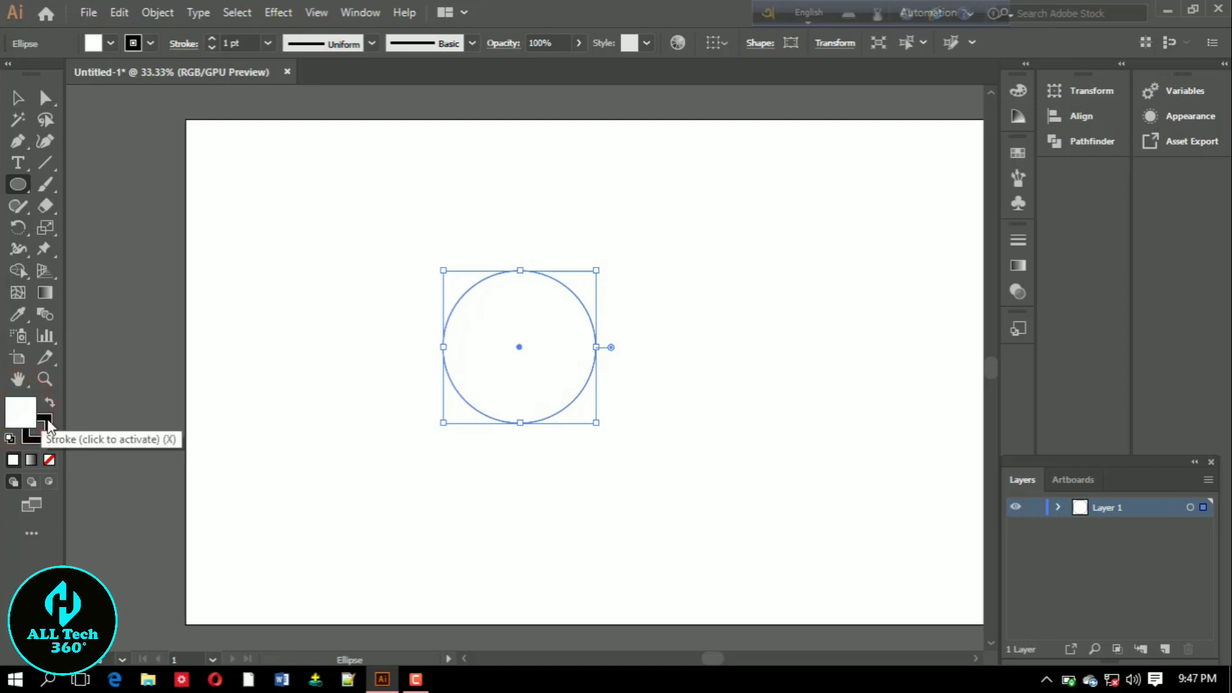
left_click(46, 421)
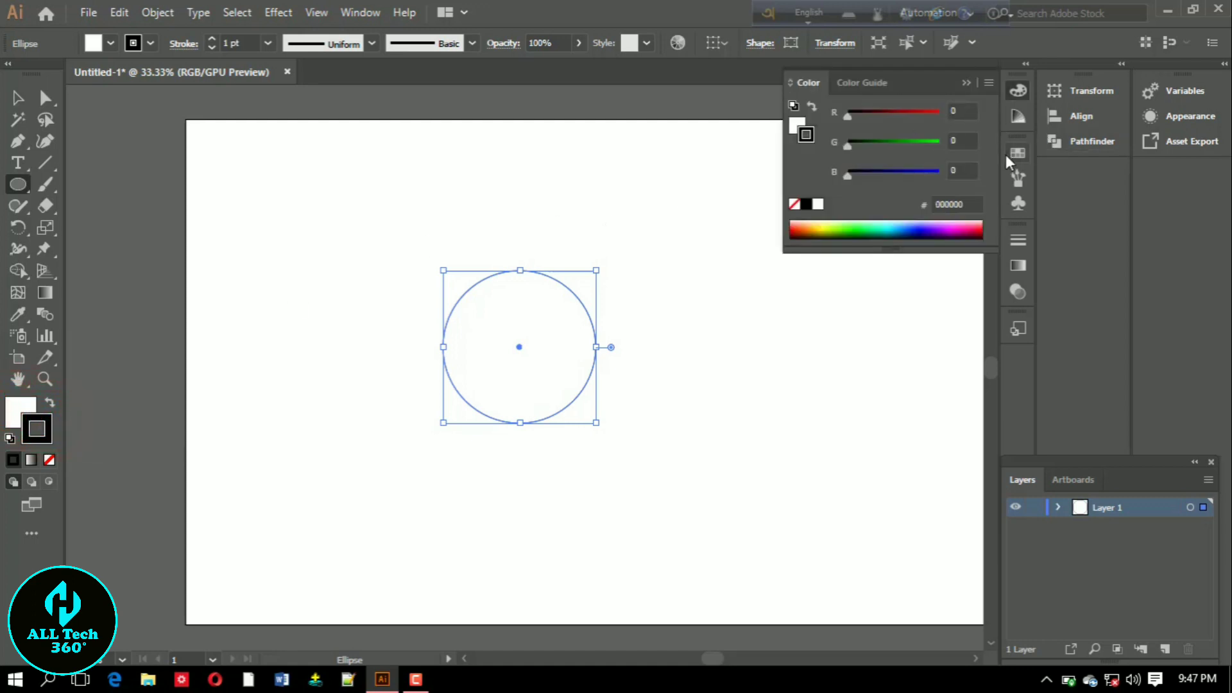
left_click(1018, 240)
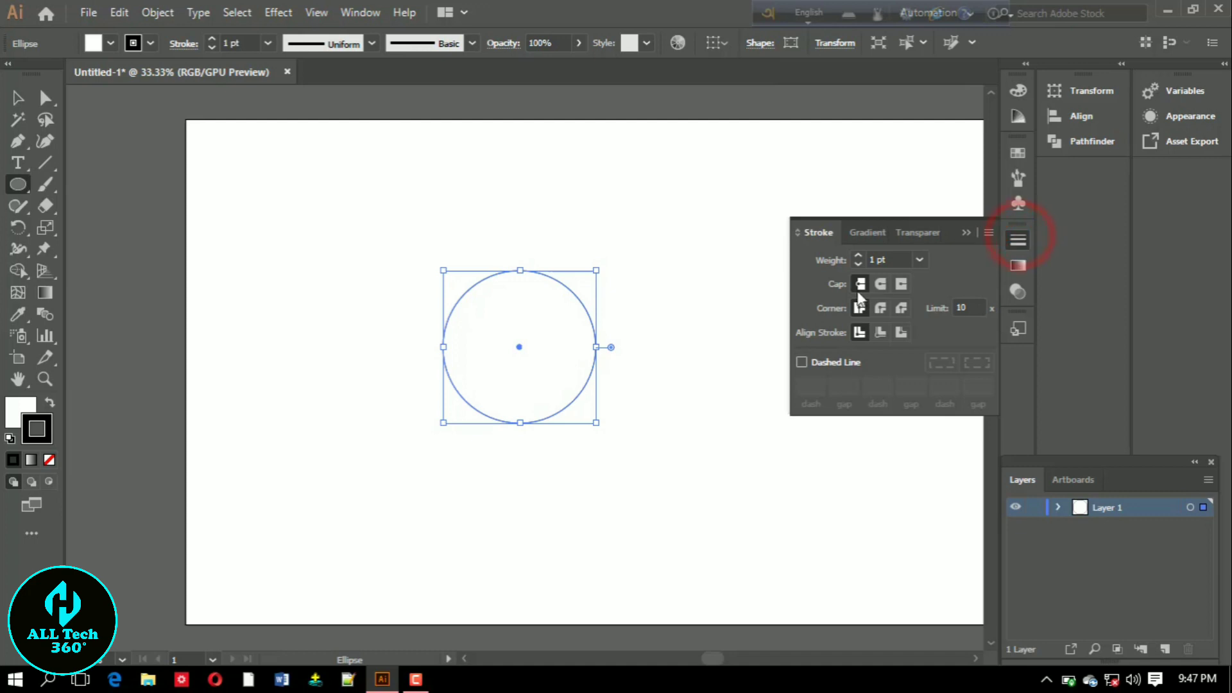
left_click(858, 256)
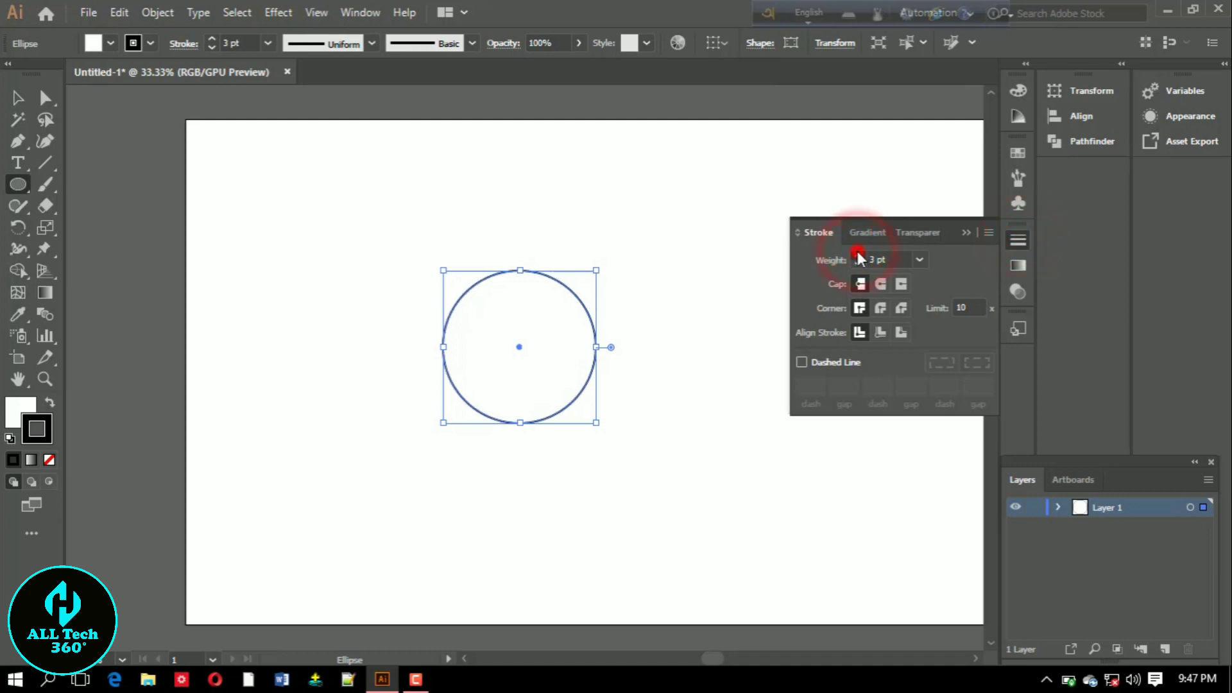
left_click(858, 256)
left_click(858, 255)
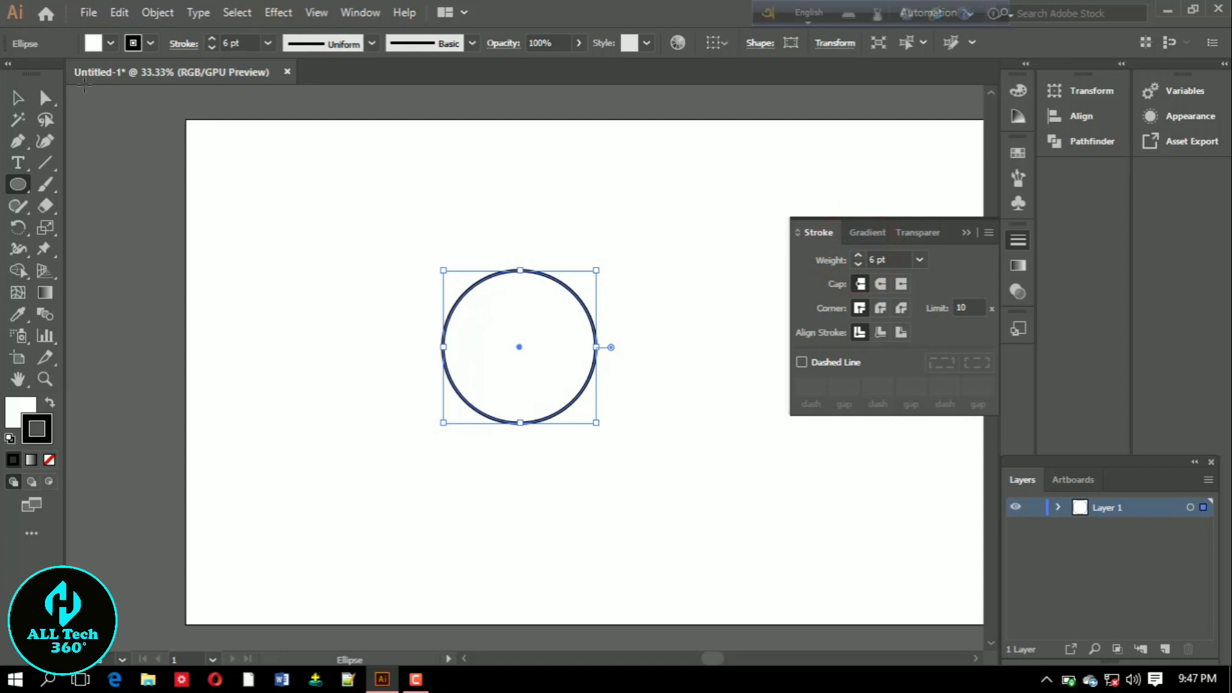
Drag the circle's top anchor down to flatten the top of the head
left_click(44, 100)
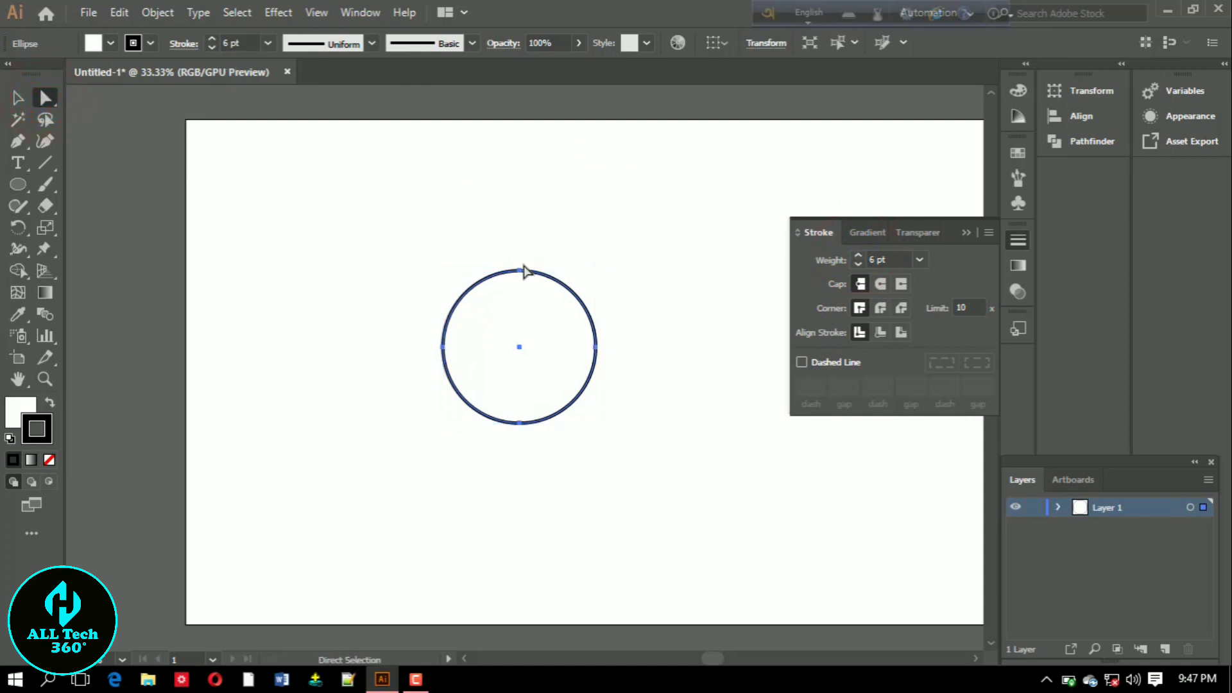
left_click_drag(520, 272, 520, 286)
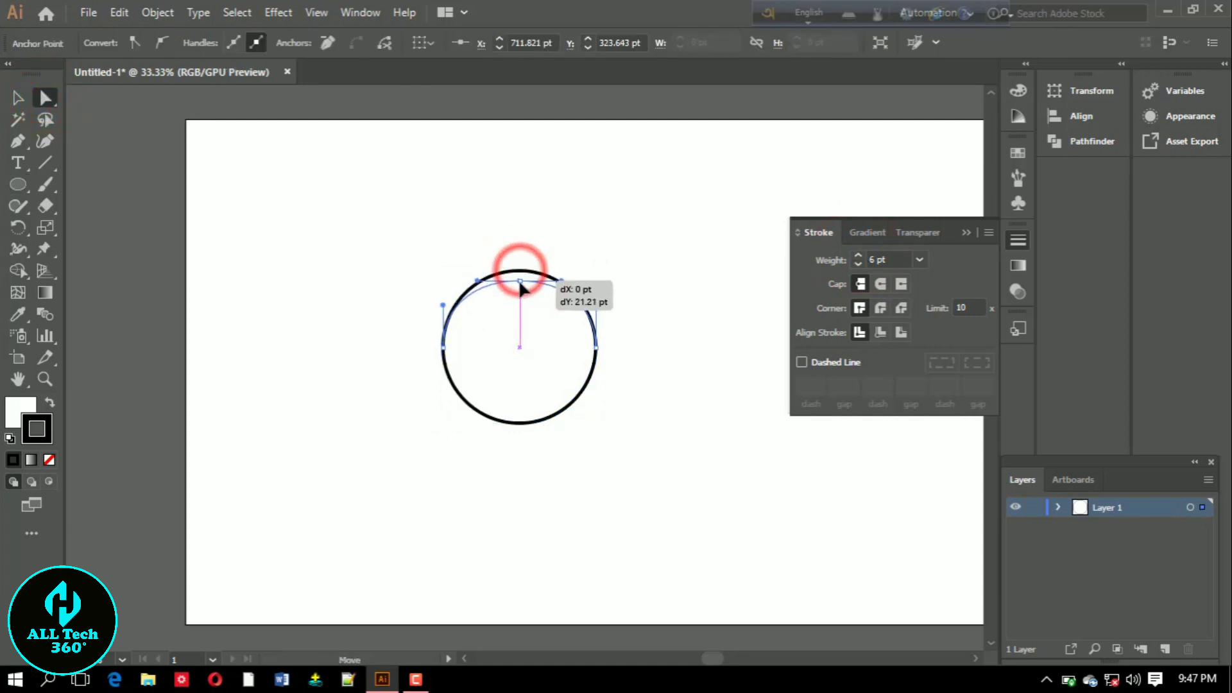
left_click_drag(519, 284, 519, 287)
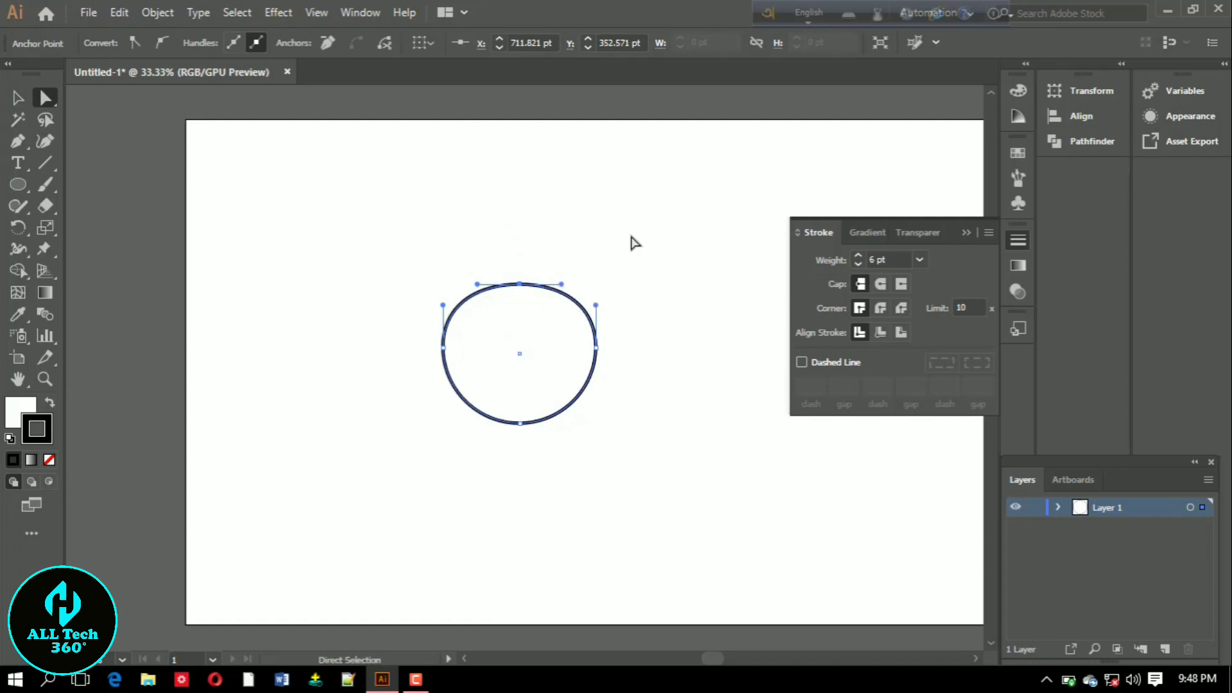
left_click(18, 98)
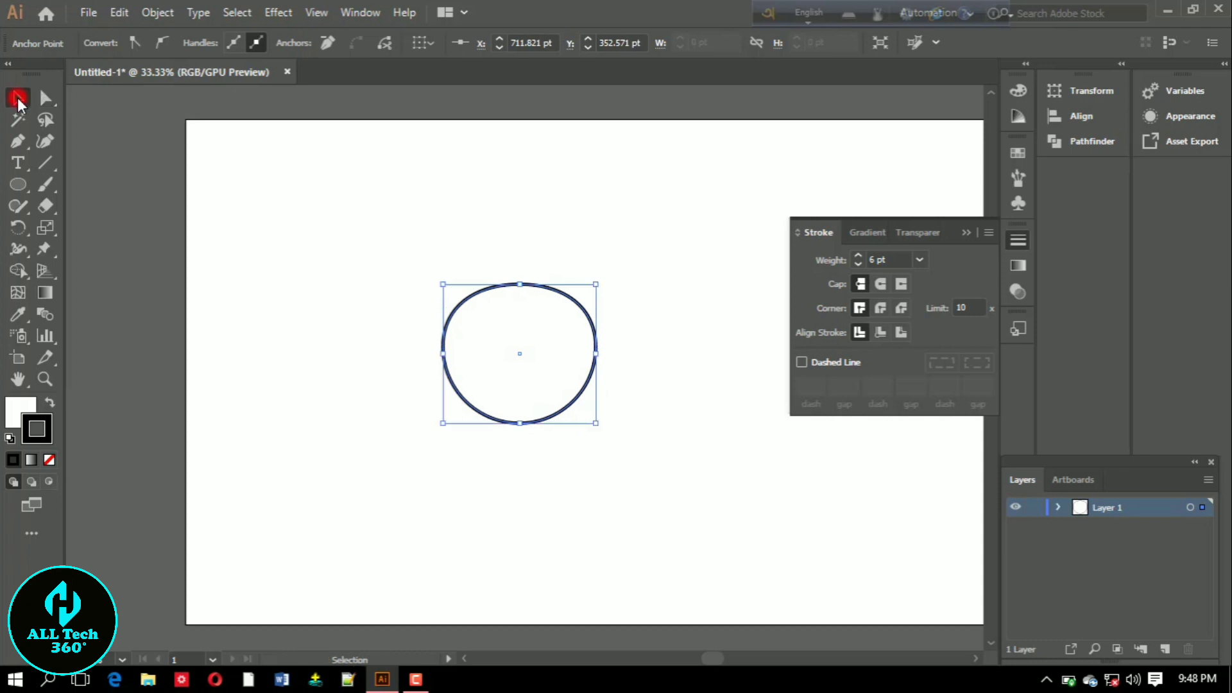
Draw a small circle left of the head with no stroke and a #0a0101 black fill
left_click(387, 183)
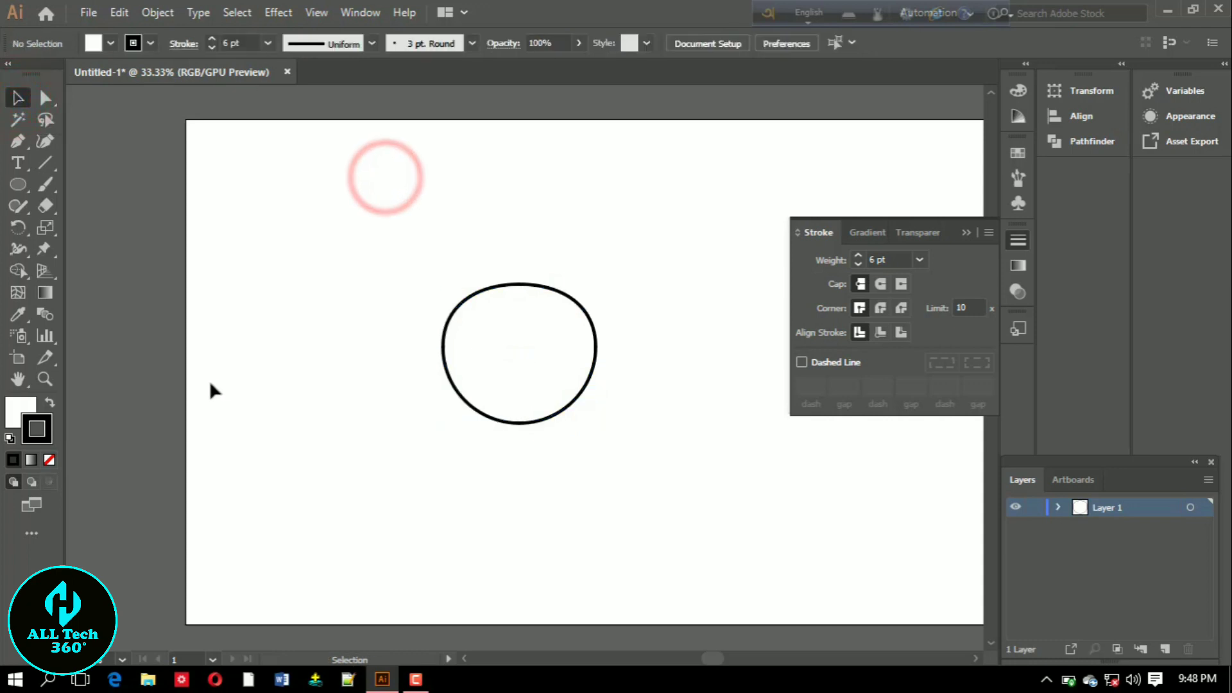
left_click(16, 186)
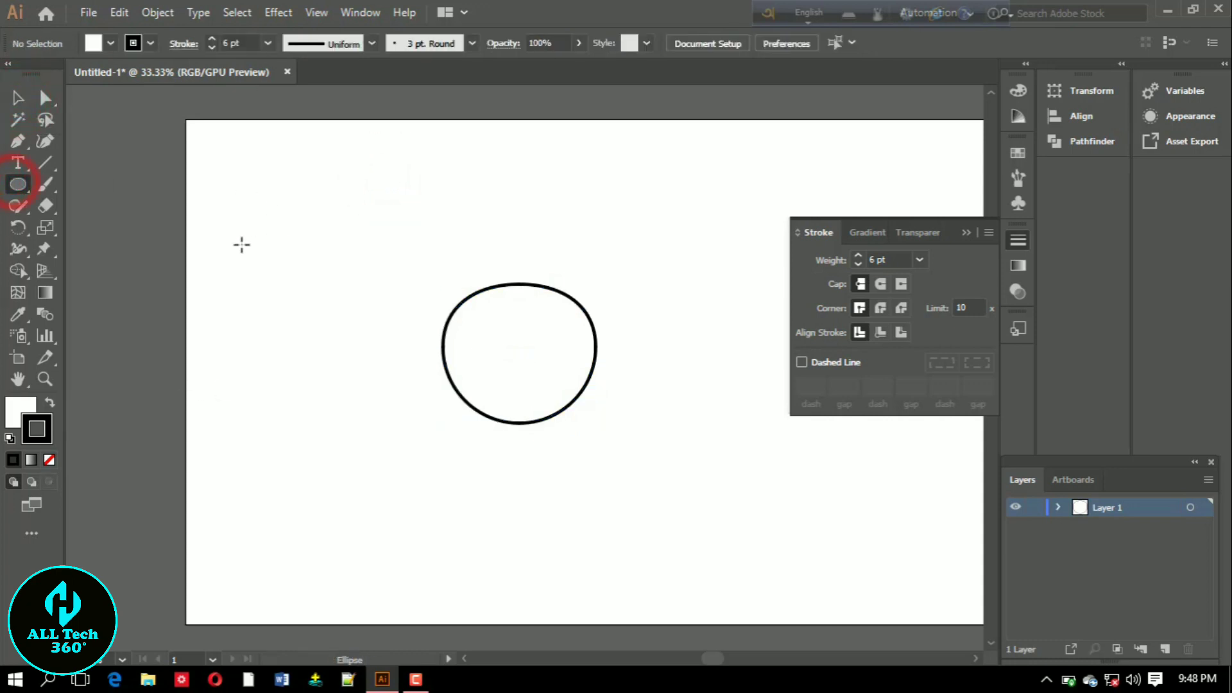
left_click_drag(241, 244, 297, 301)
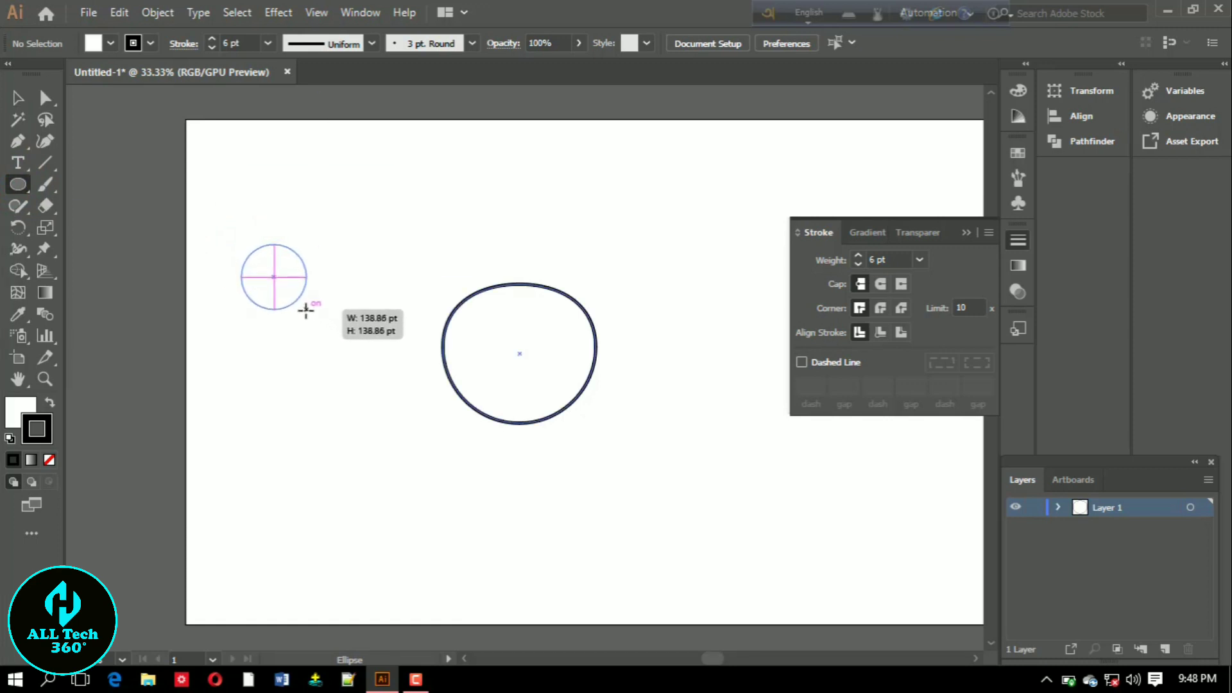
left_click_drag(297, 301, 310, 312)
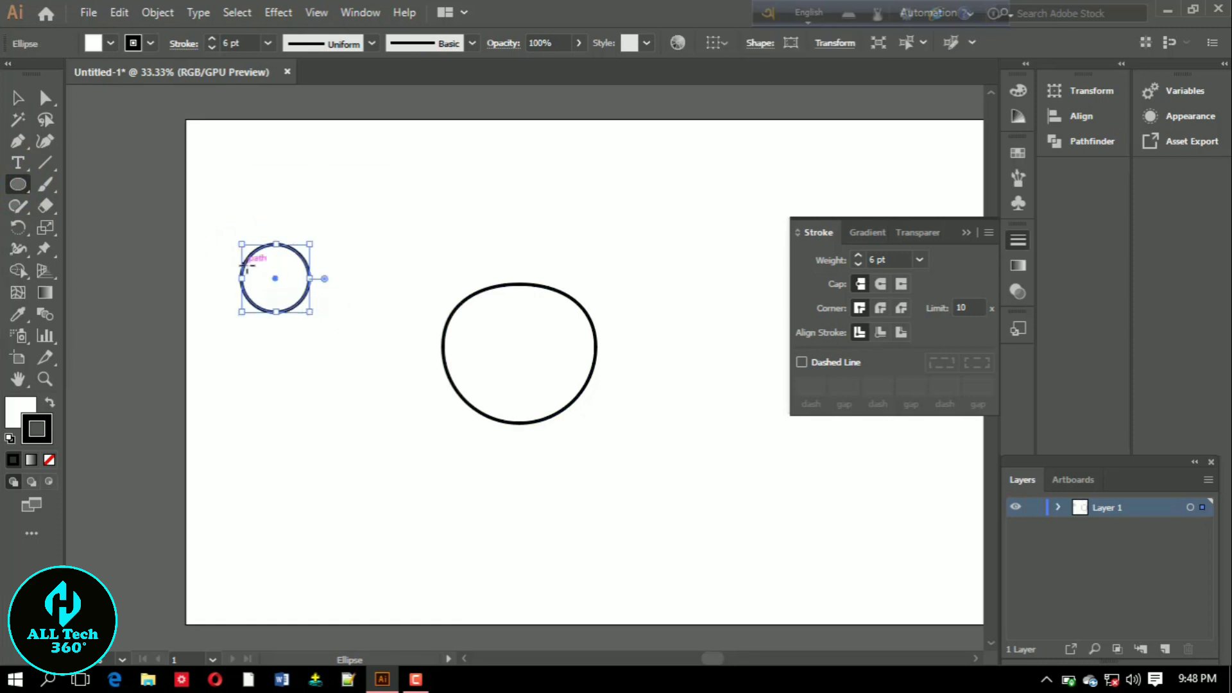
left_click(48, 460)
double_click(20, 411)
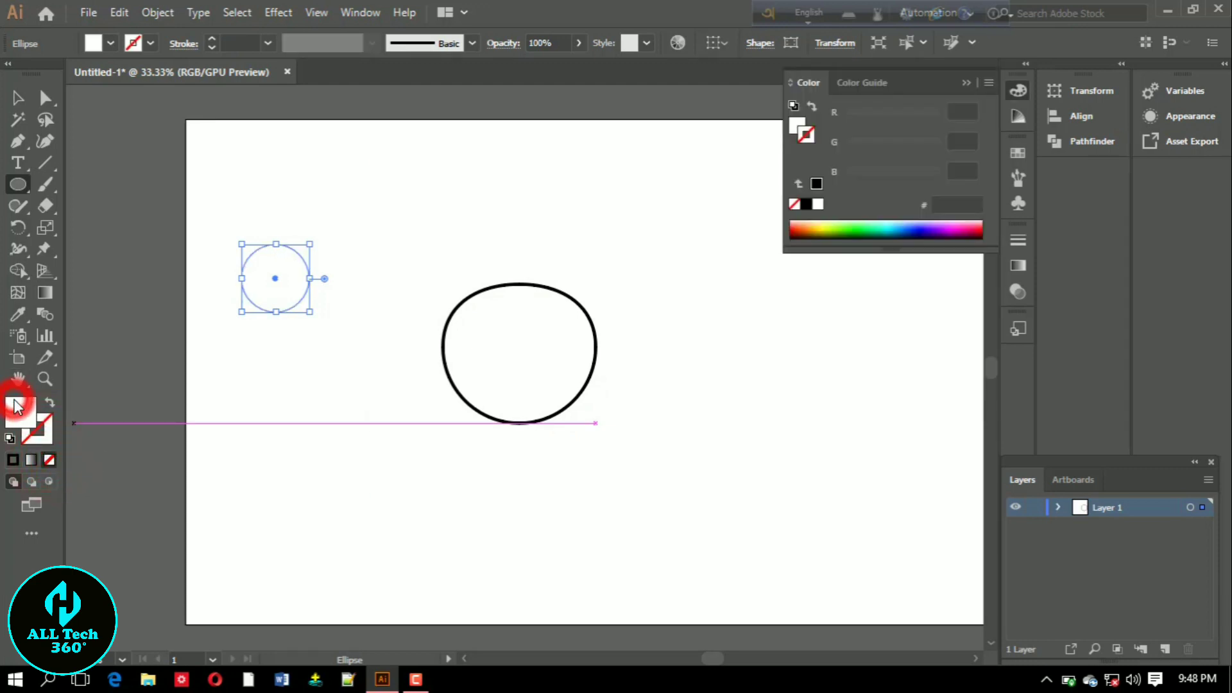
left_click(597, 440)
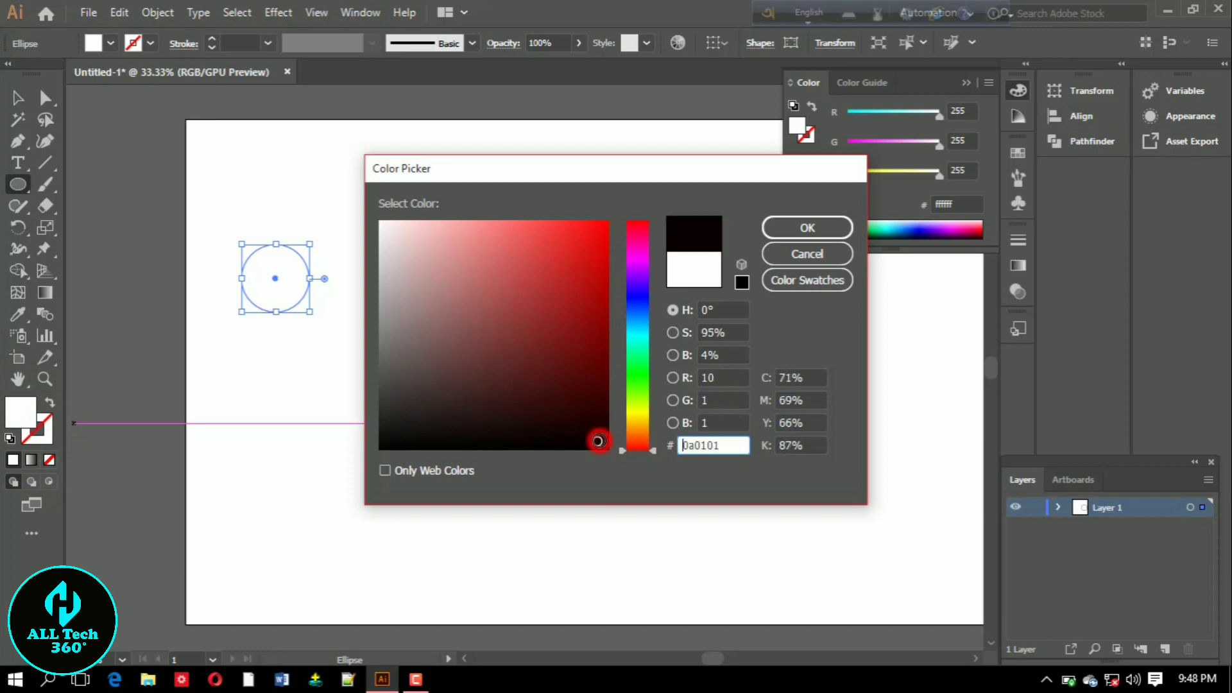
left_click(834, 229)
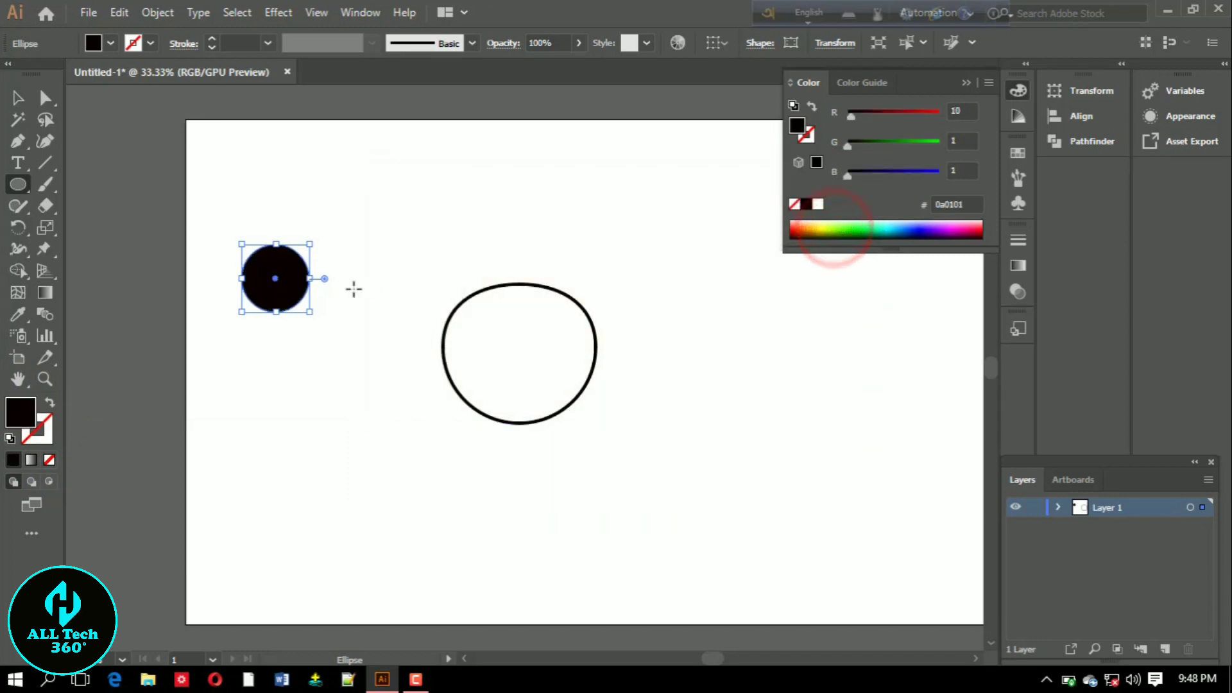
Move the black circle to the head's upper left and Alt-drag a copy to the upper right
left_click(18, 98)
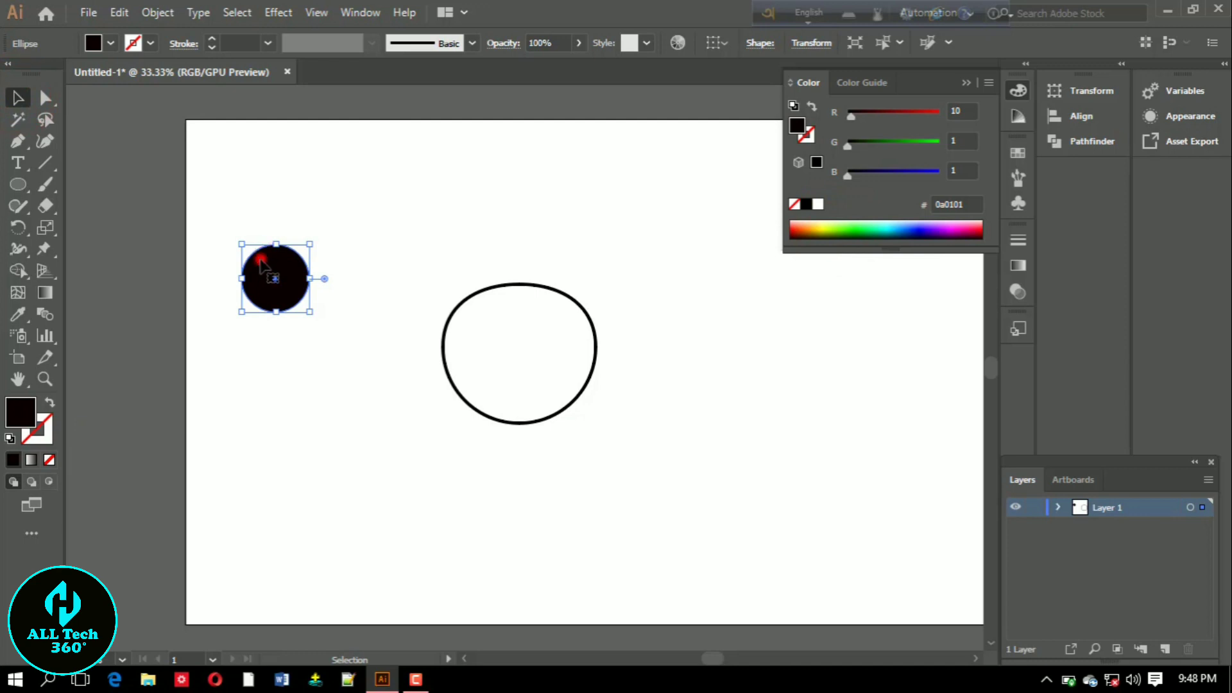
mouse_move(261, 265)
left_mouse_down()
mouse_move(468, 295)
mouse_move(584, 293)
left_mouse_up()
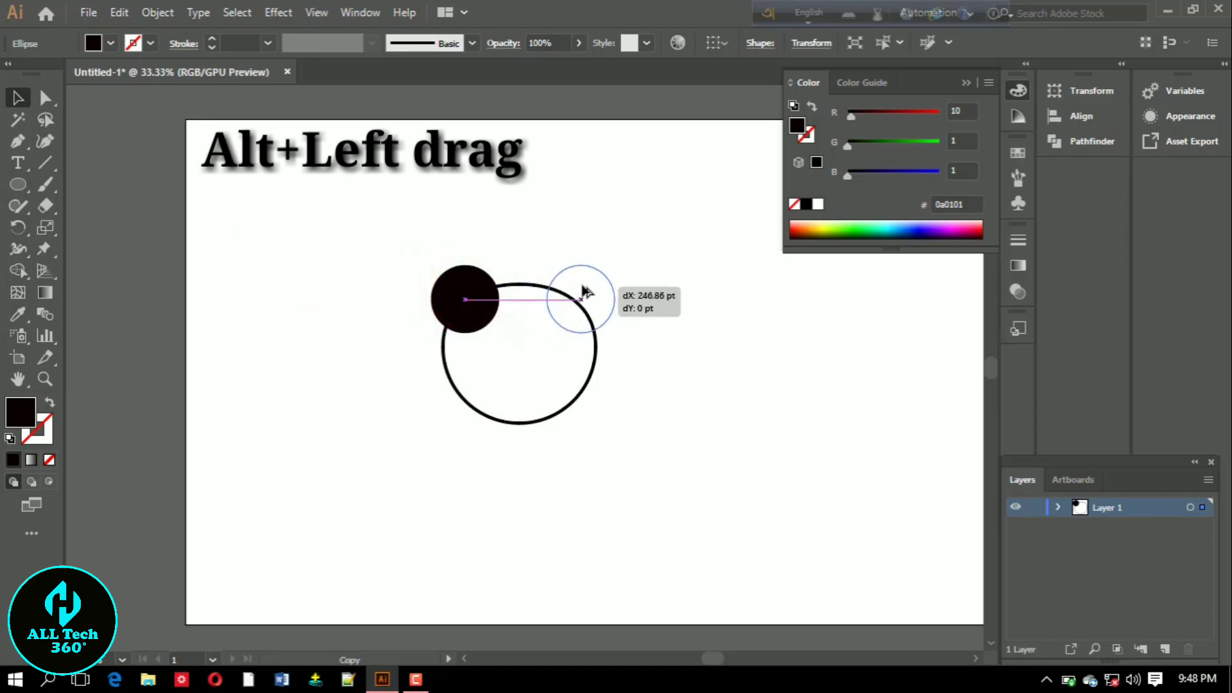
left_click_drag(584, 292, 580, 289)
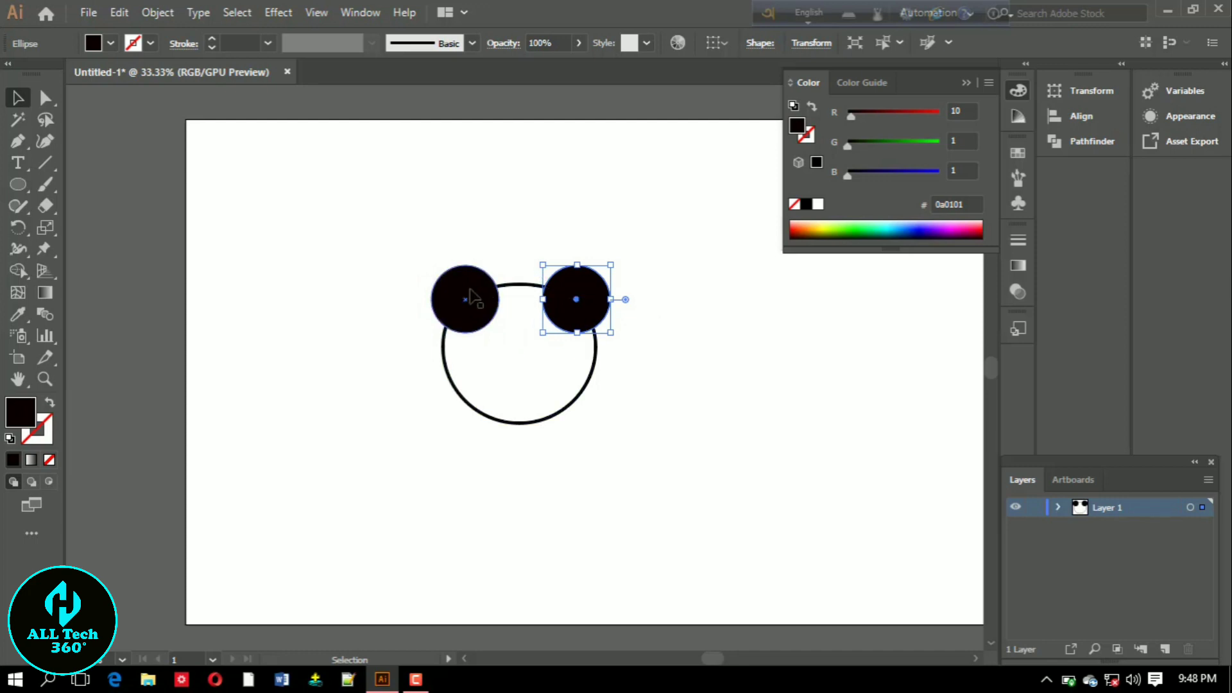
Send both black ears backward behind the head and nudge them slightly left
left_click(472, 297, "shift")
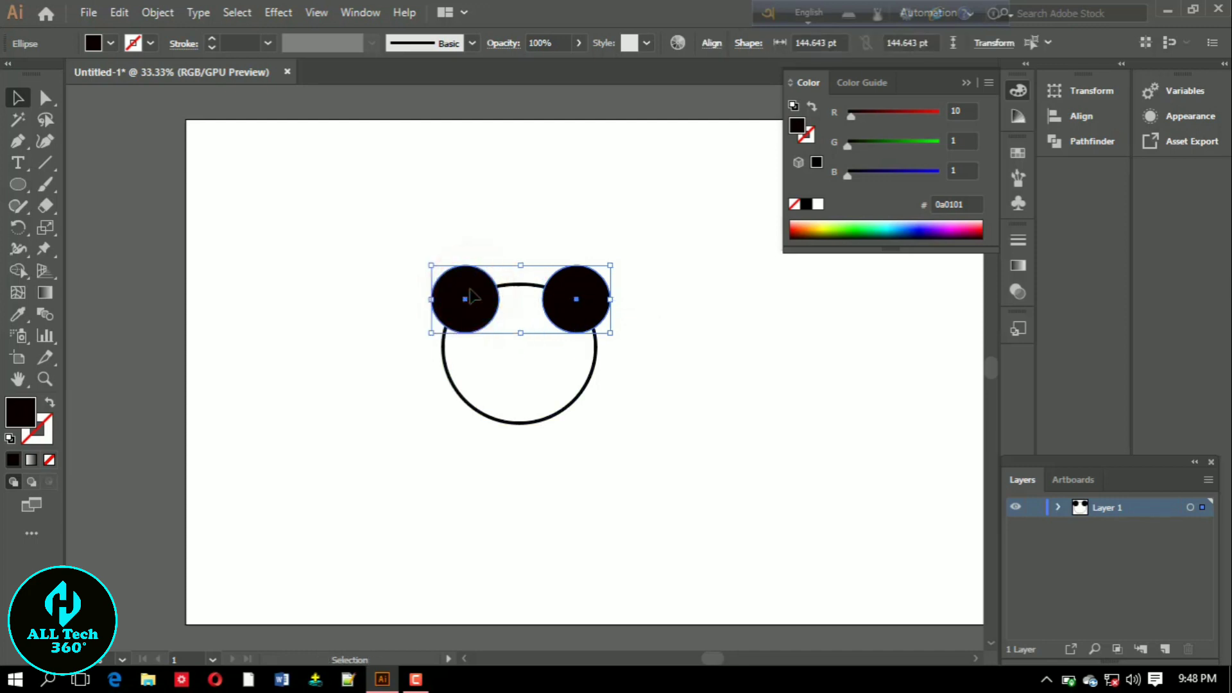
right_click(471, 296)
mouse_move(521, 551)
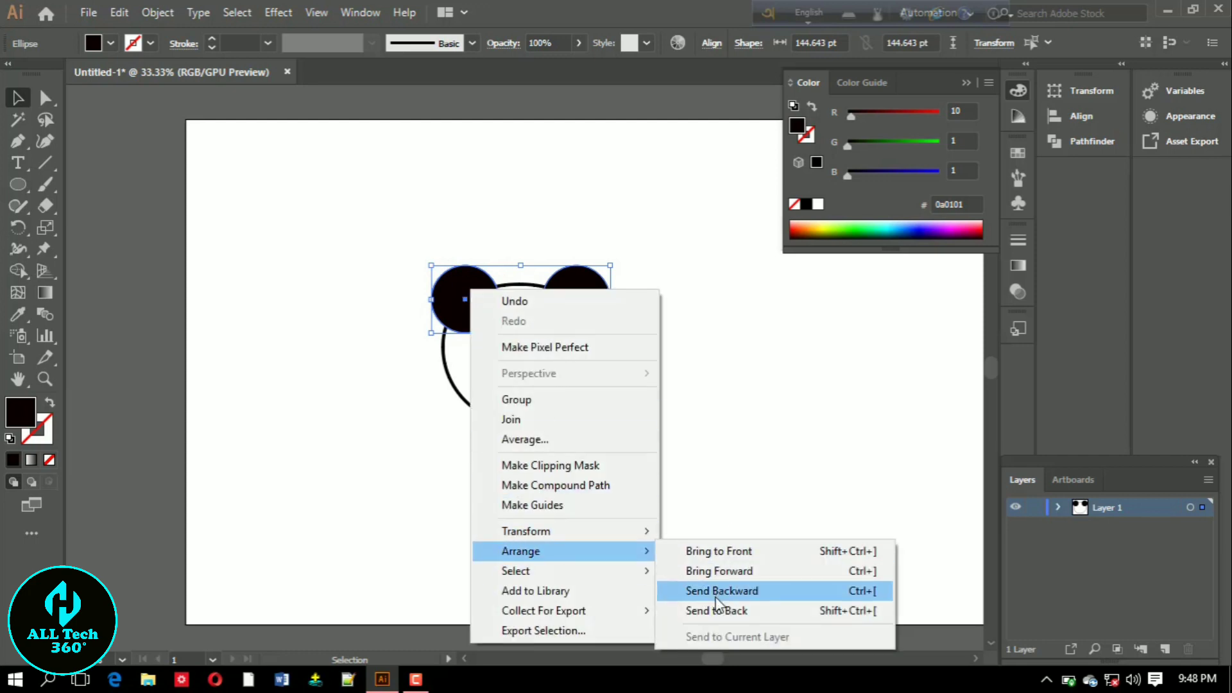
left_click(715, 597)
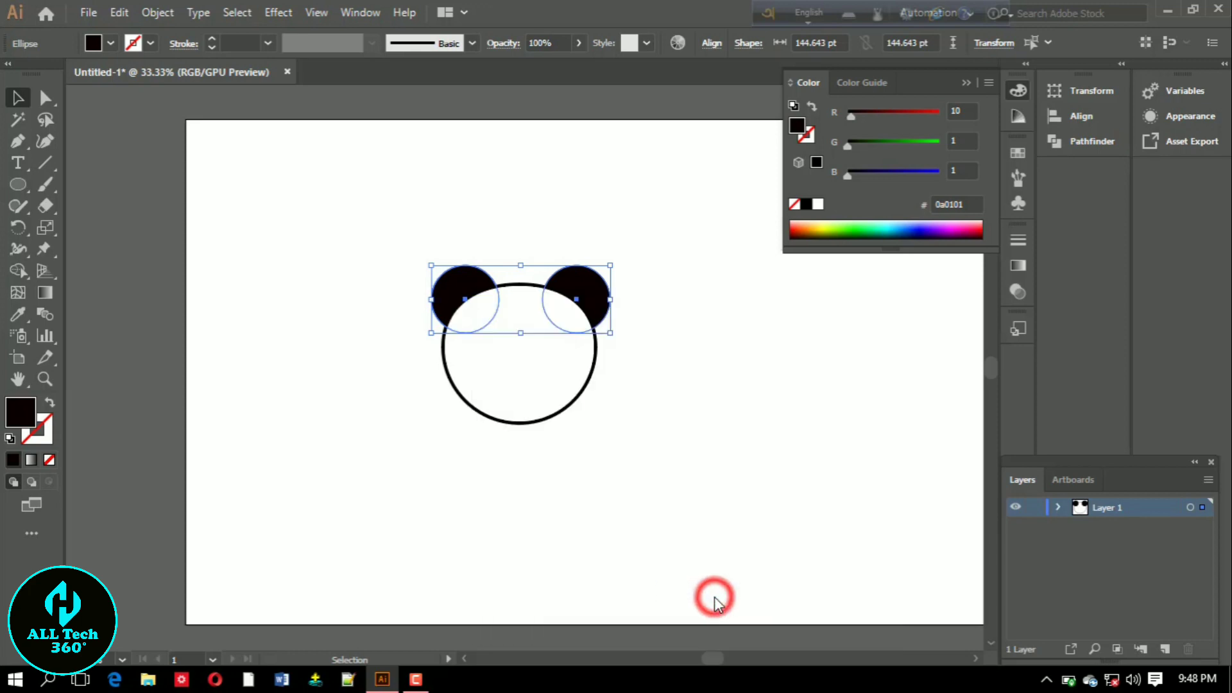
left_click(722, 320)
left_click(587, 298)
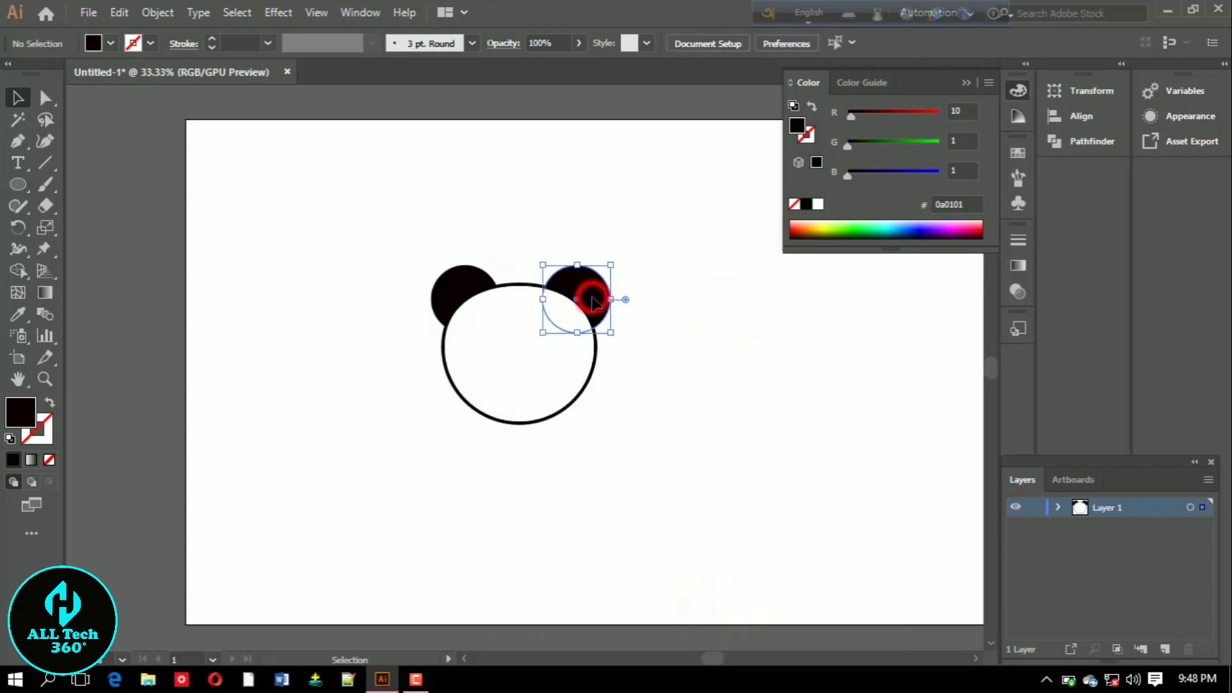
left_click(470, 290, "shift")
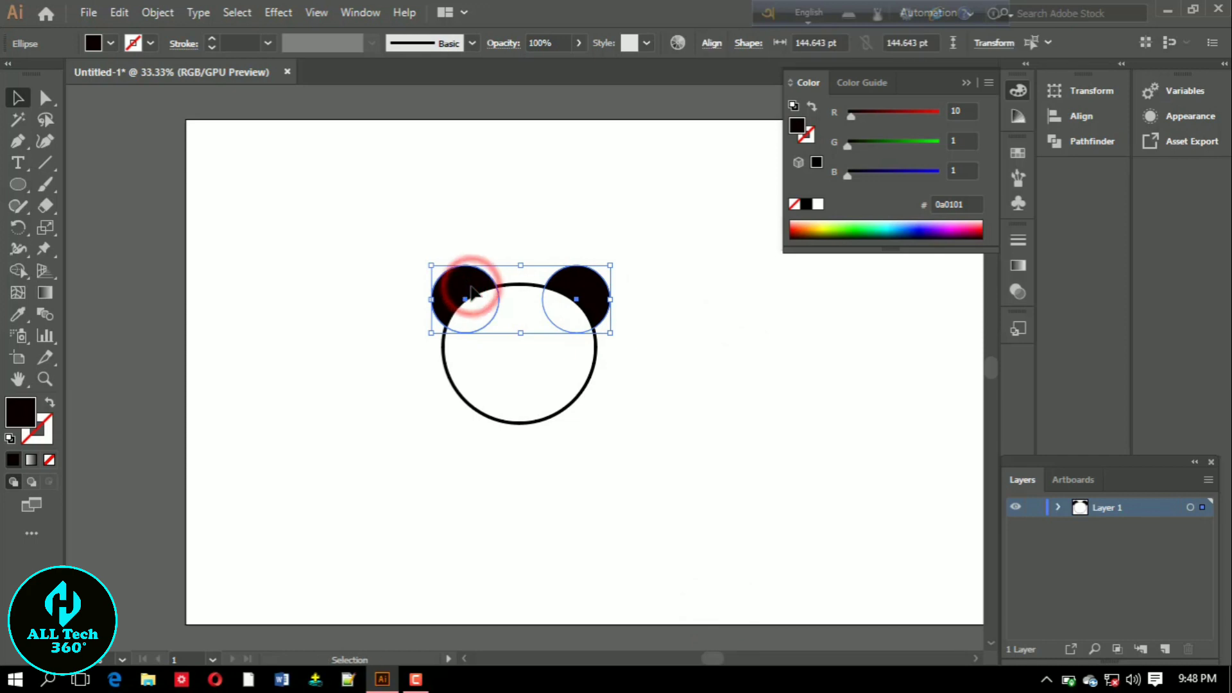
left_click_drag(472, 292, 473, 292)
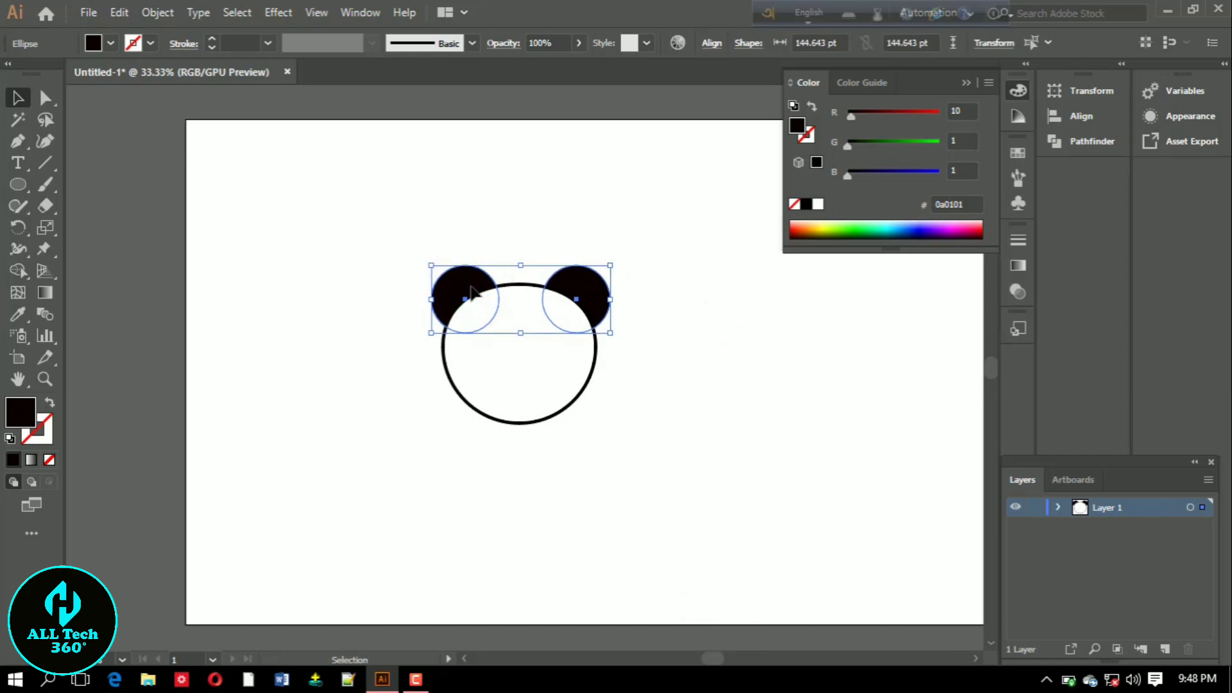
left_click(683, 324)
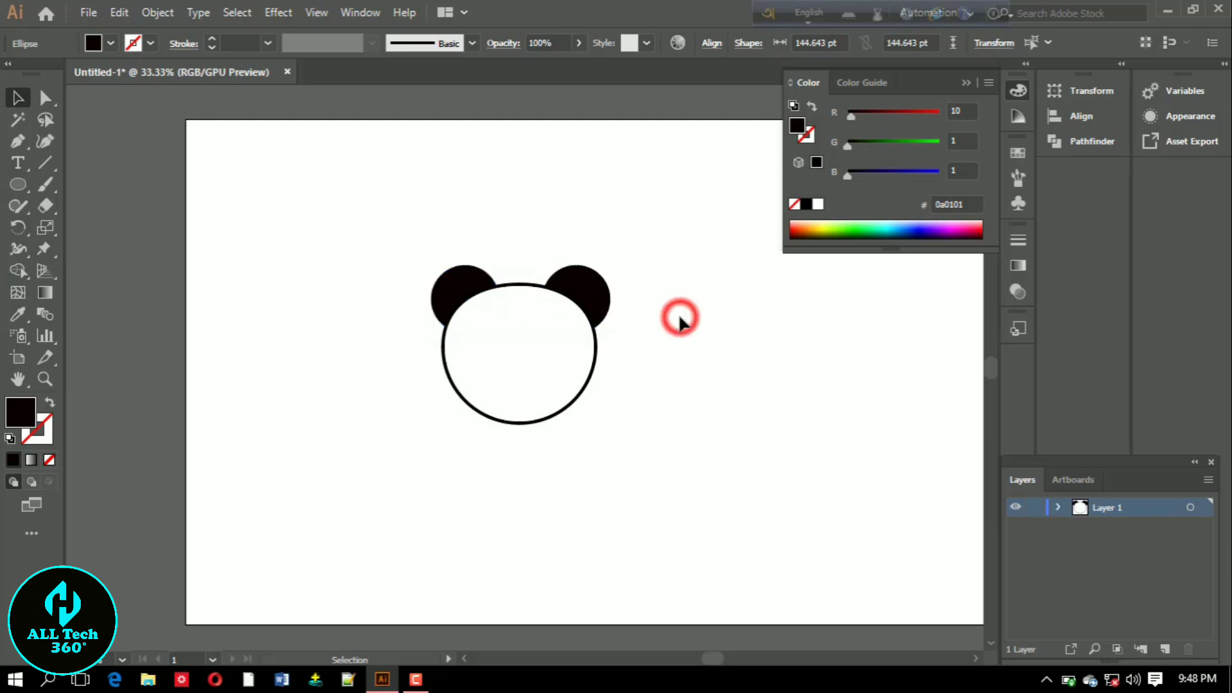
Draw a small black oval, tilt and shorten it, and place it in the face's upper left
left_click(18, 184)
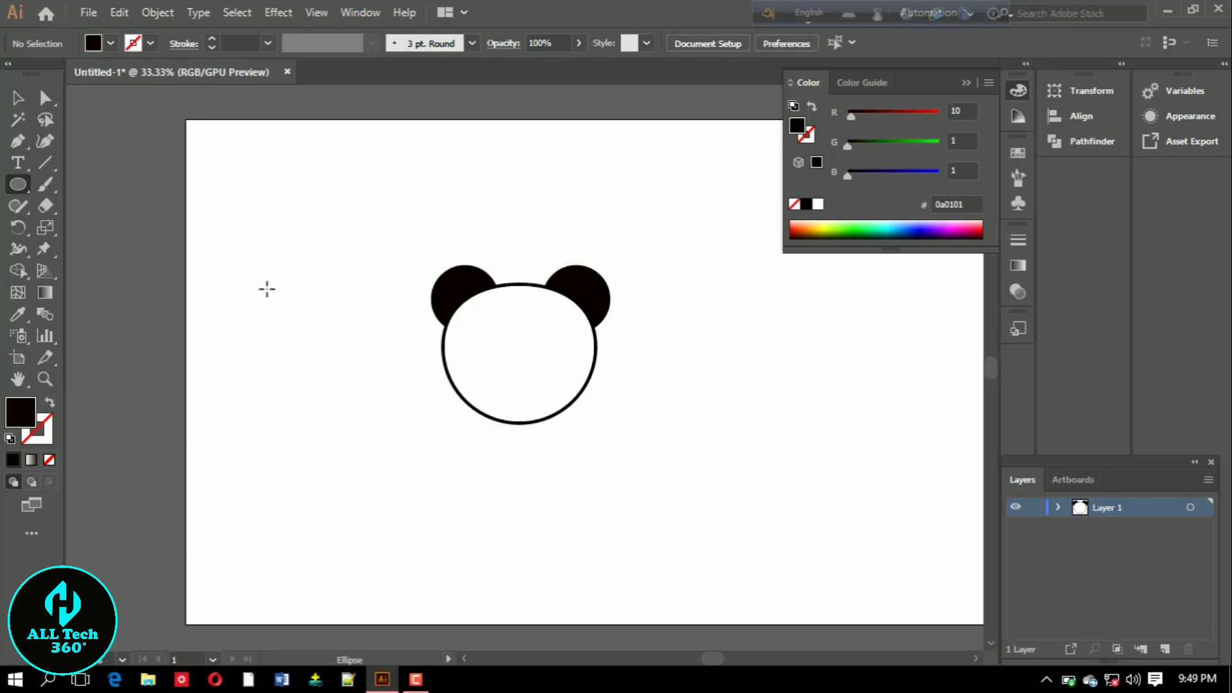
left_click_drag(267, 288, 303, 345)
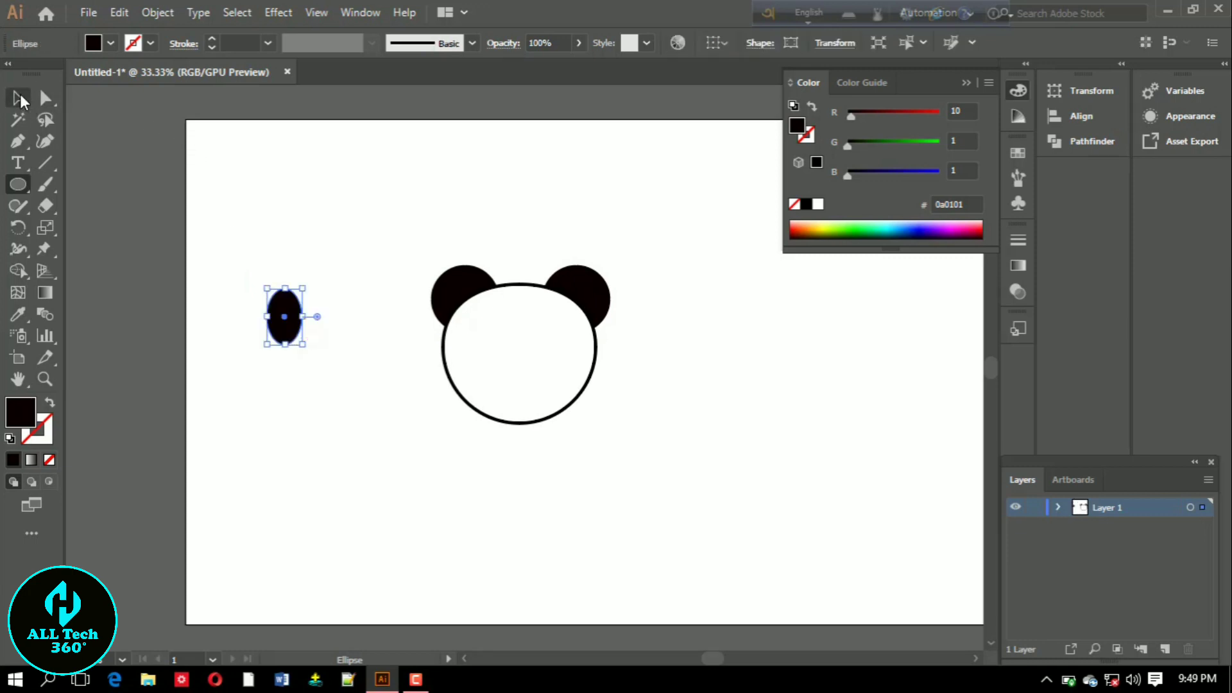
left_click(18, 98)
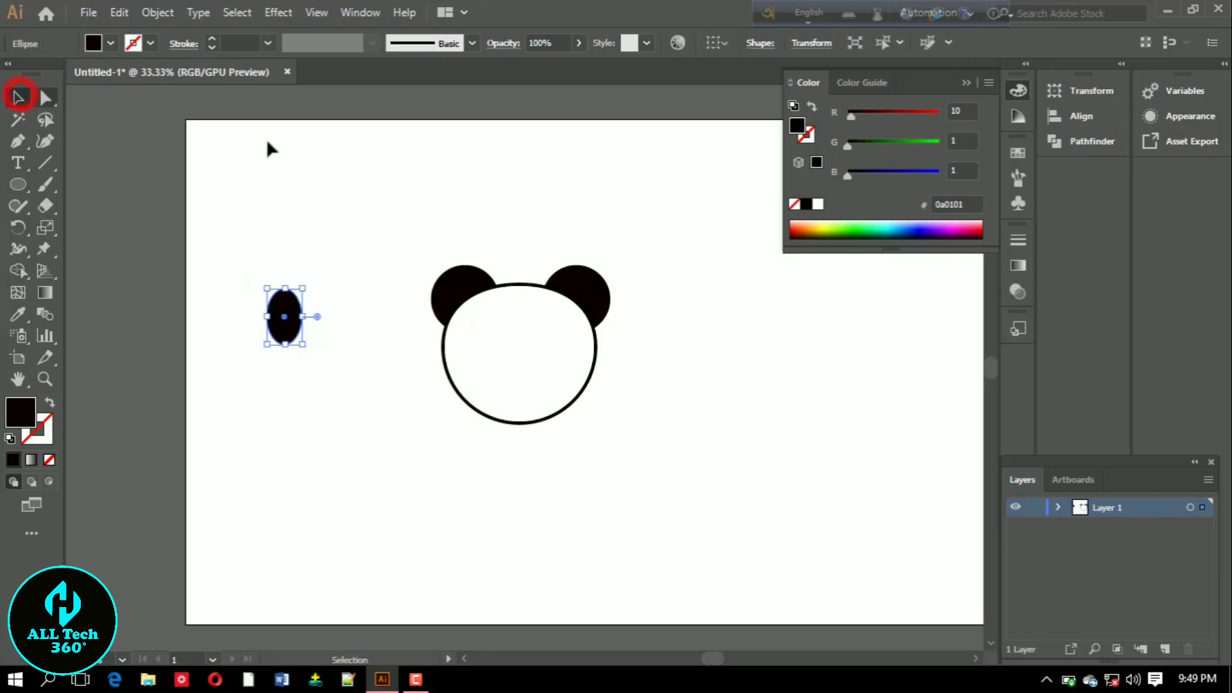
left_click(478, 297)
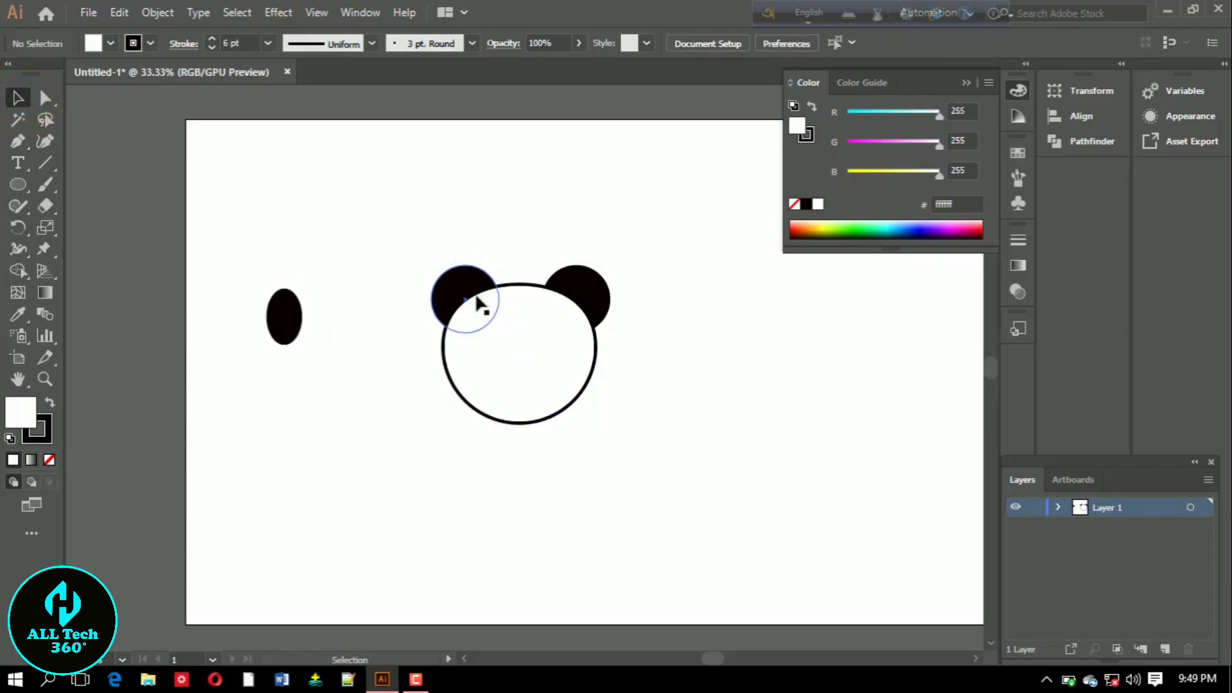
left_click(287, 307)
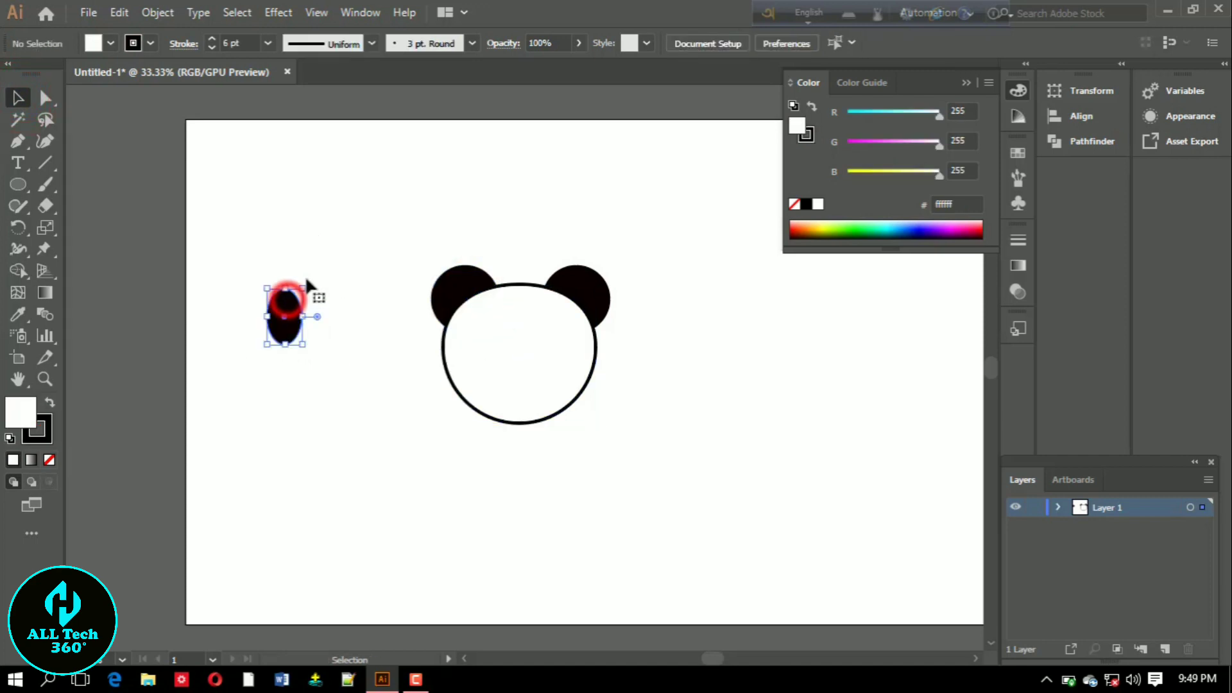
mouse_move(311, 287)
left_mouse_down()
mouse_move(308, 275)
mouse_move(297, 297)
mouse_move(499, 328)
left_mouse_up()
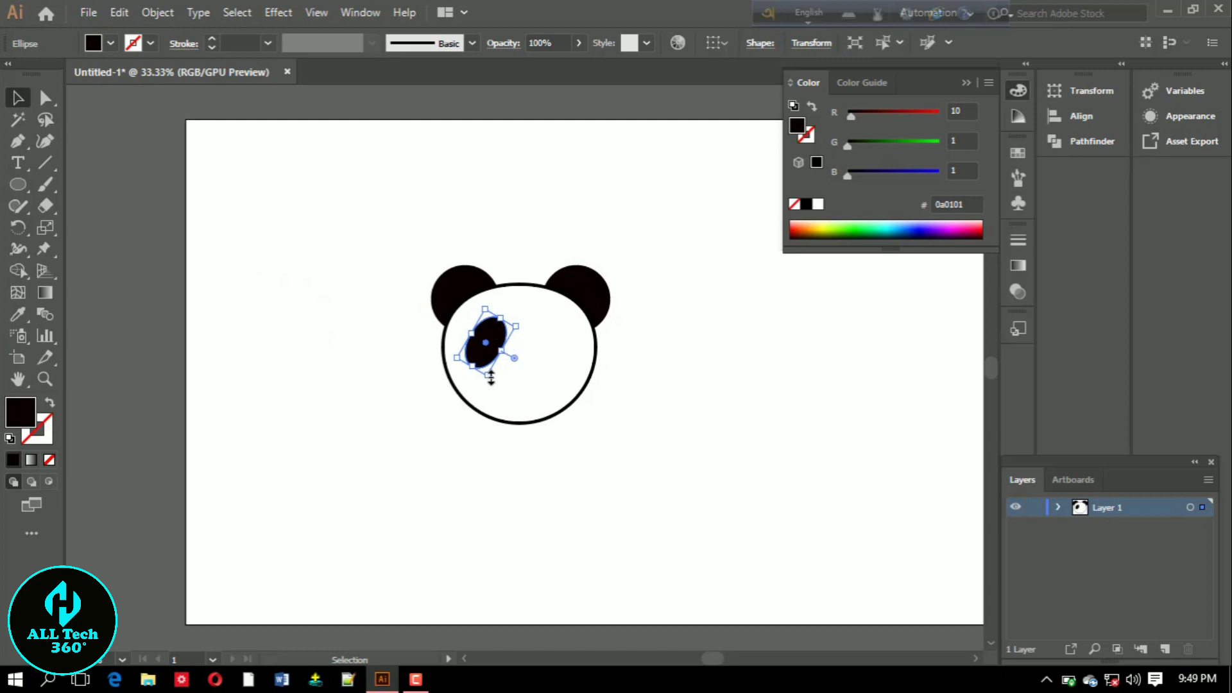
left_click_drag(491, 378, 492, 338)
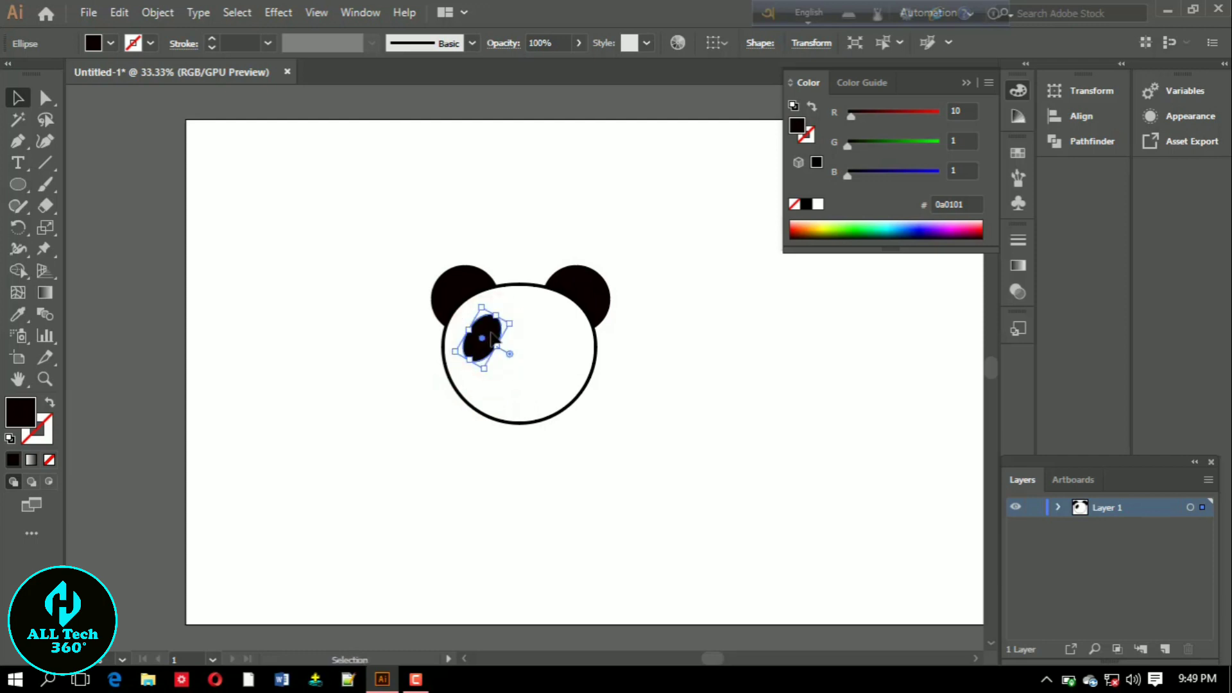
left_click_drag(492, 337, 495, 337)
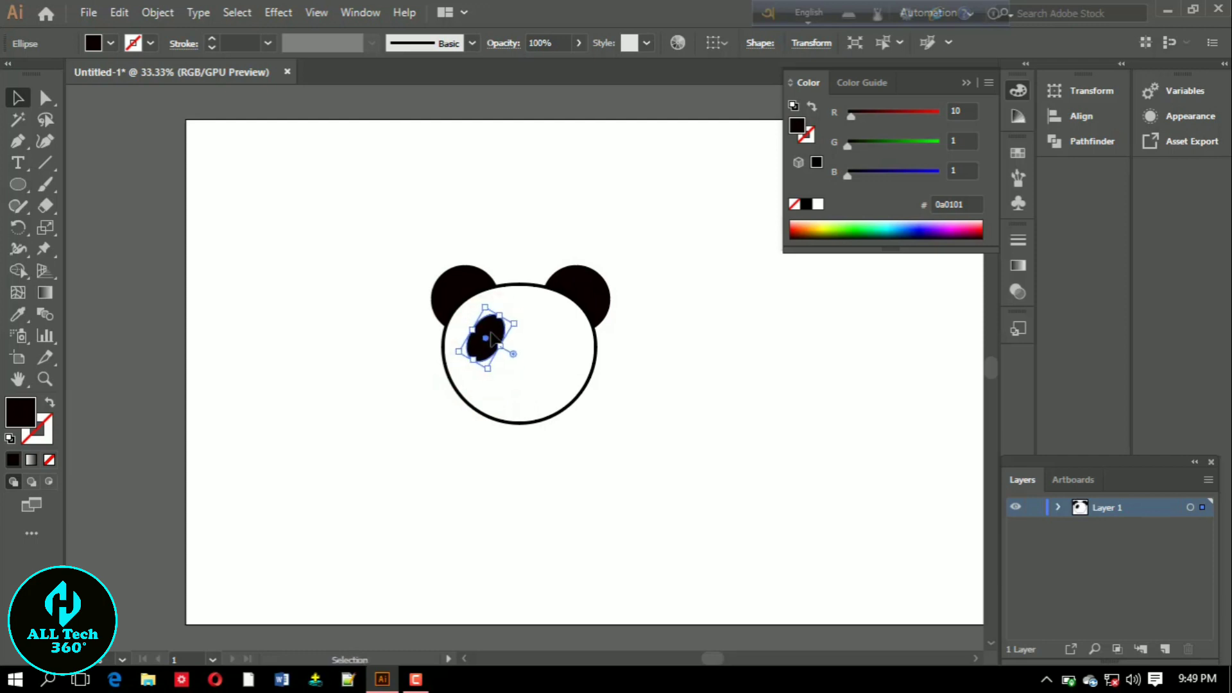
Make a vertically reflected copy of the eye patch and move it to the face's upper right
right_click(492, 338)
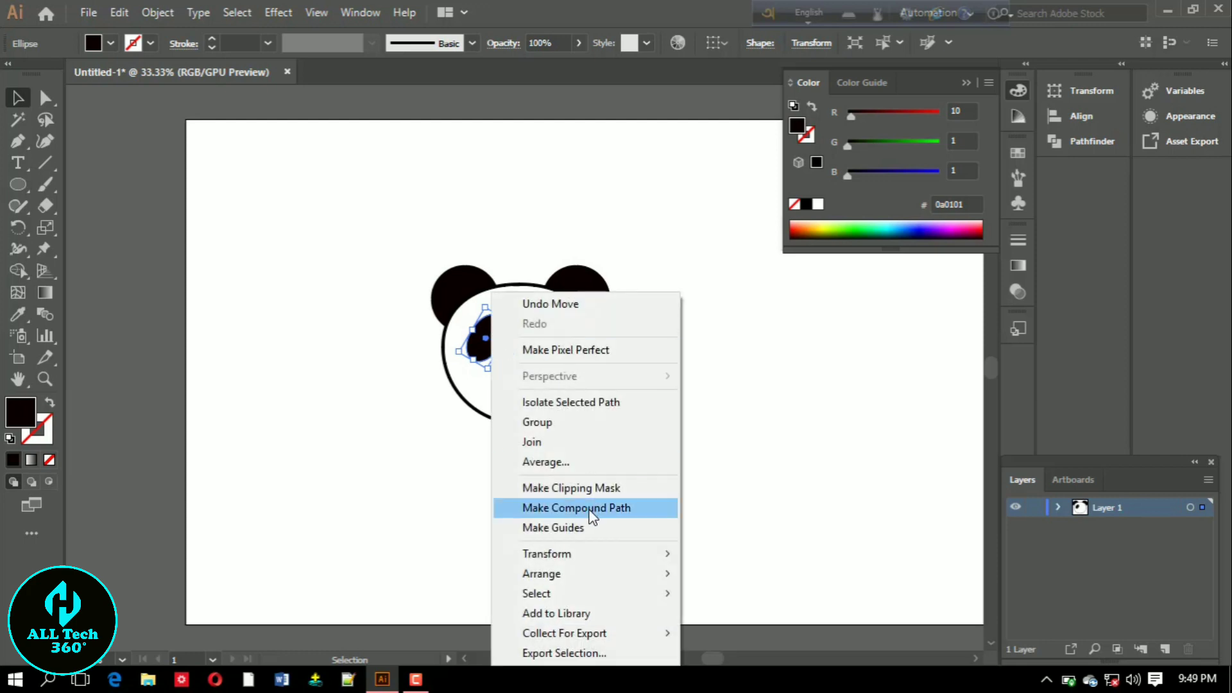
mouse_move(546, 553)
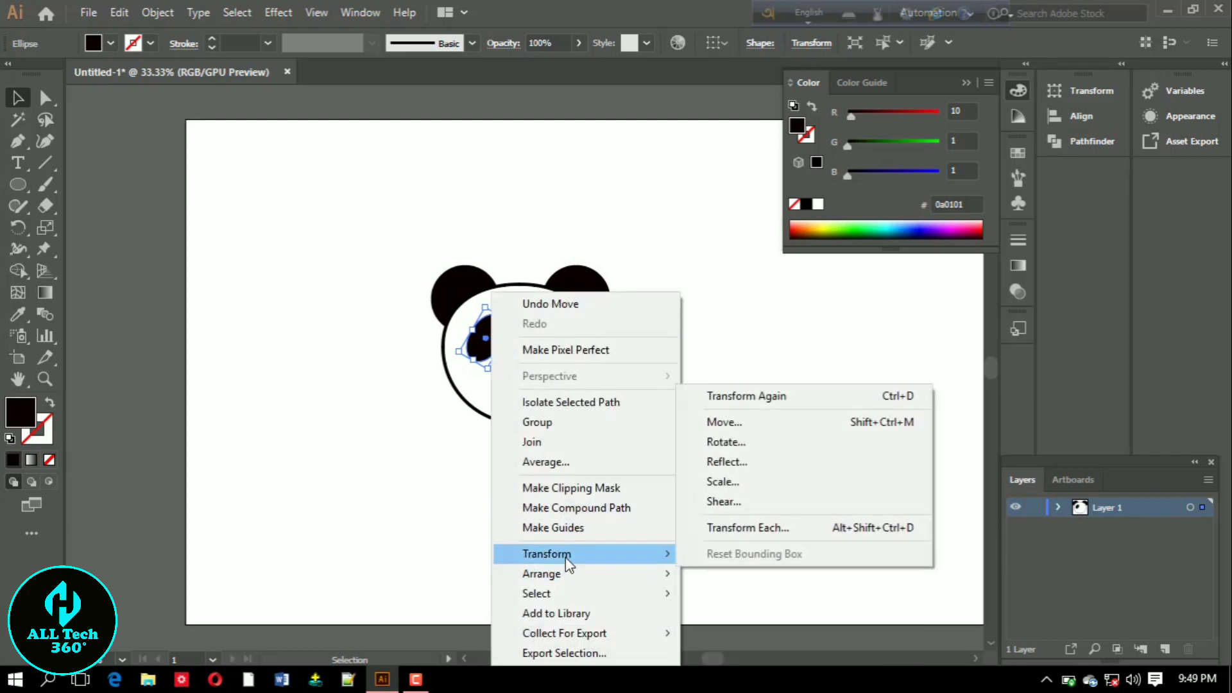
left_click(752, 464)
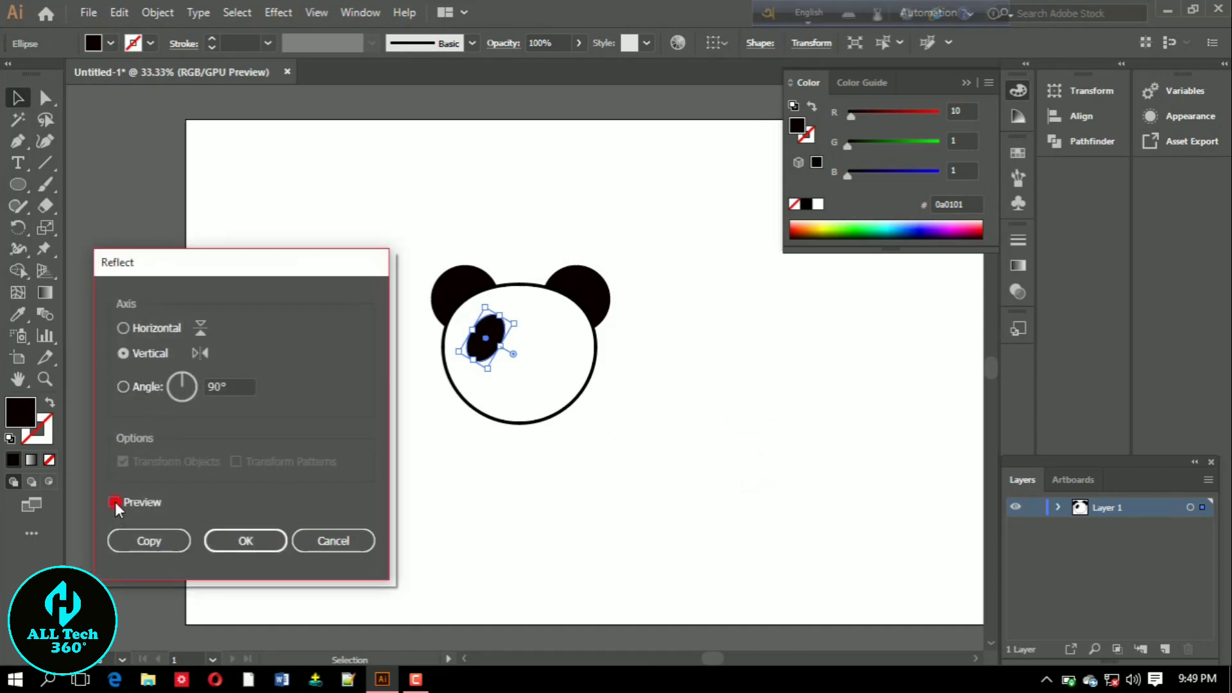
left_click(146, 541)
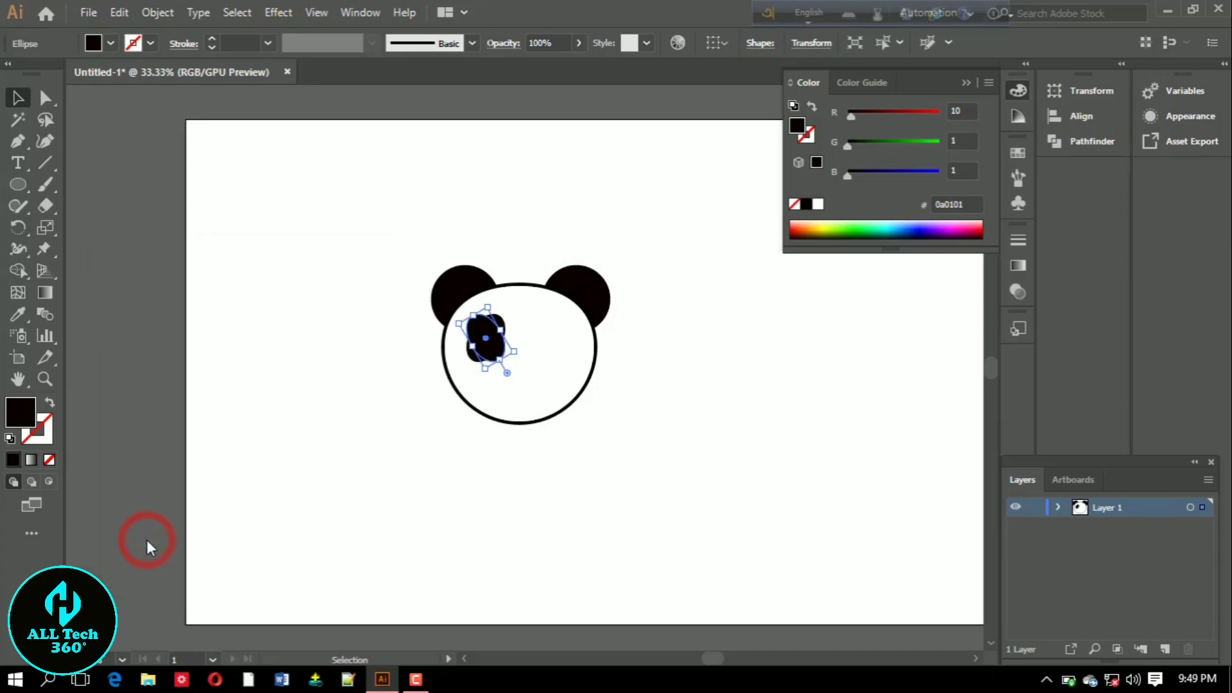
left_click_drag(500, 333, 555, 338)
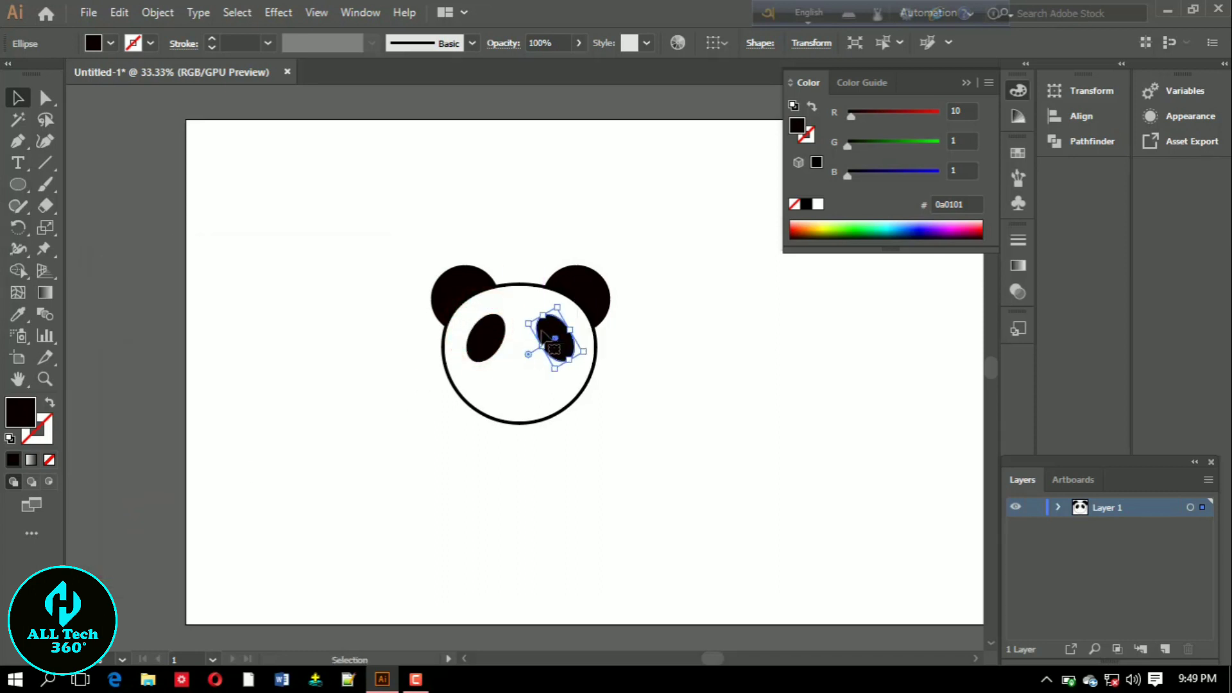
left_click(523, 324)
Draw a small 32.79 pt circle beside the head and fill it white (ffffff)
key("shift+F7")
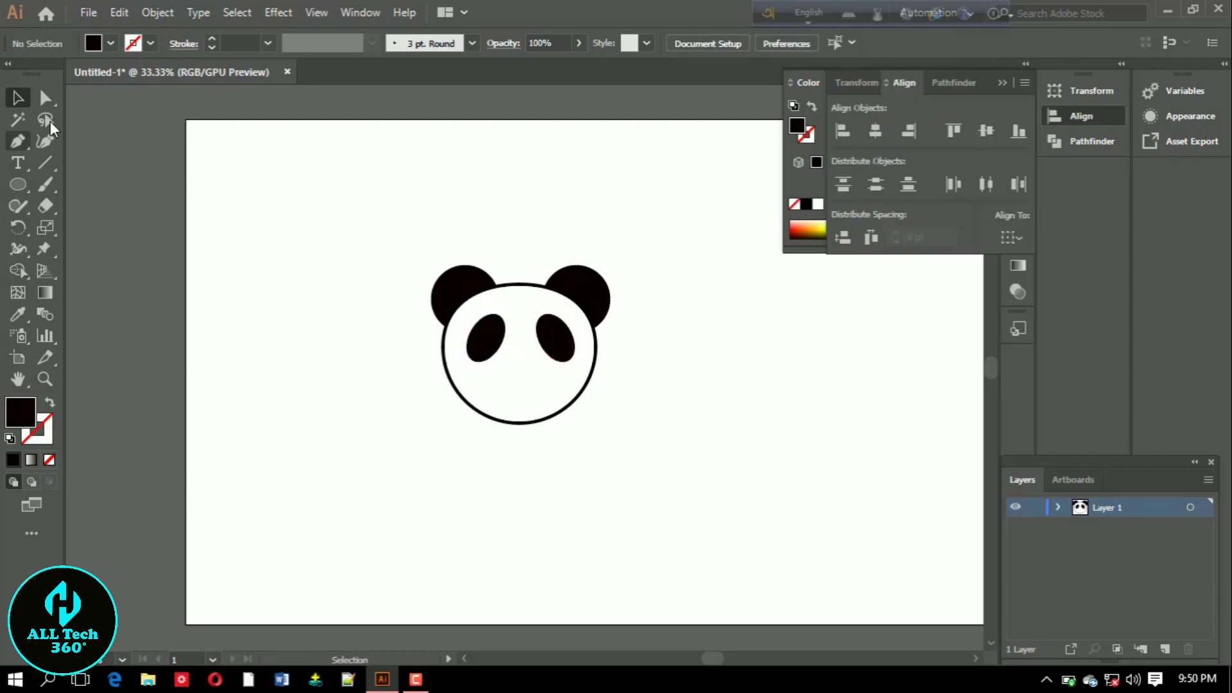
left_click(22, 184)
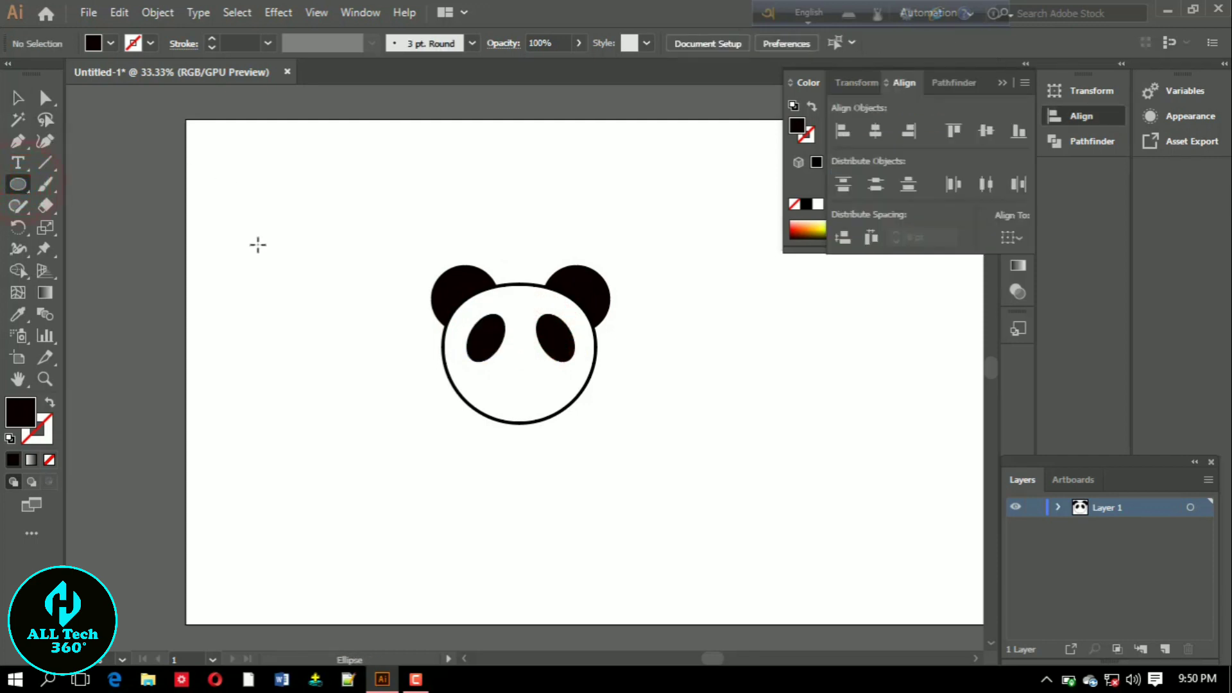
left_click_drag(257, 244, 274, 260)
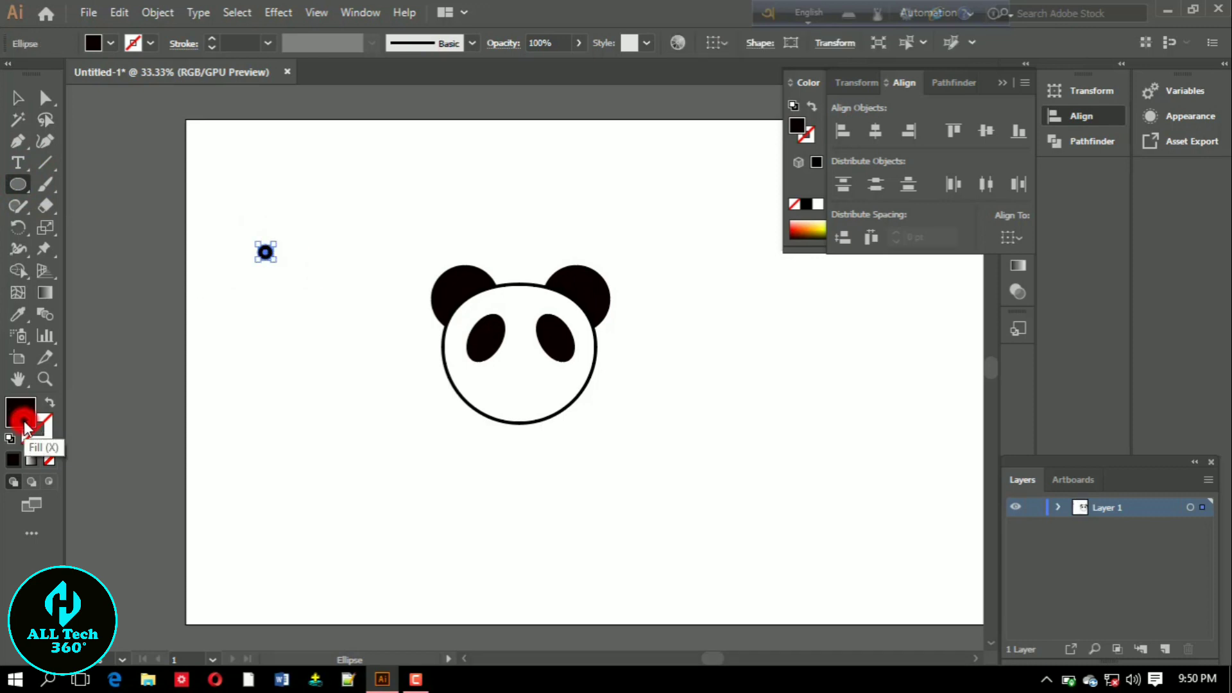
double_click(24, 421)
left_click(383, 229)
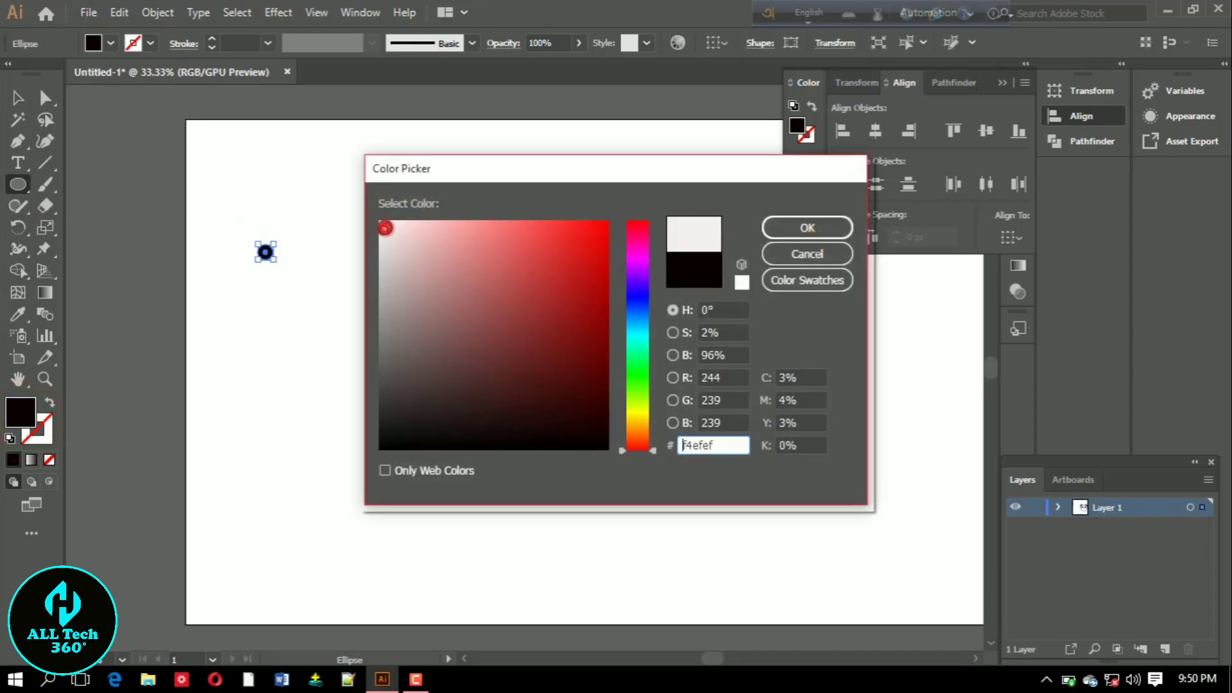
double_click(723, 444)
type("fff")
left_click(780, 225)
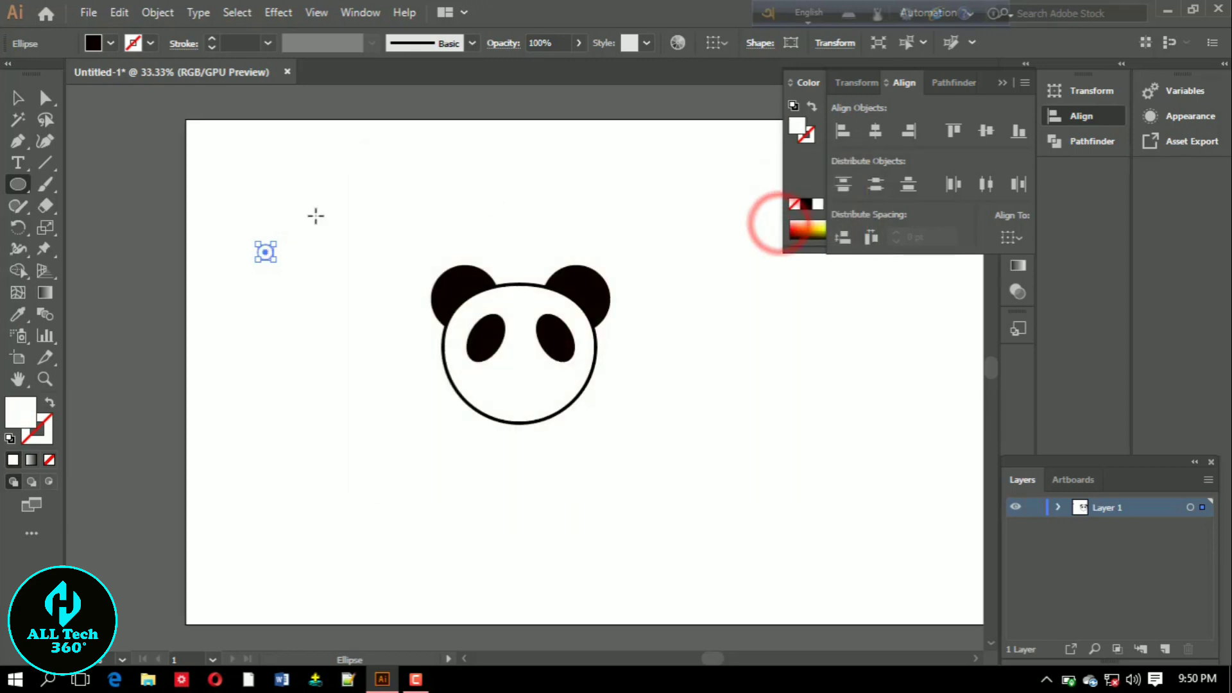
left_click(15, 98)
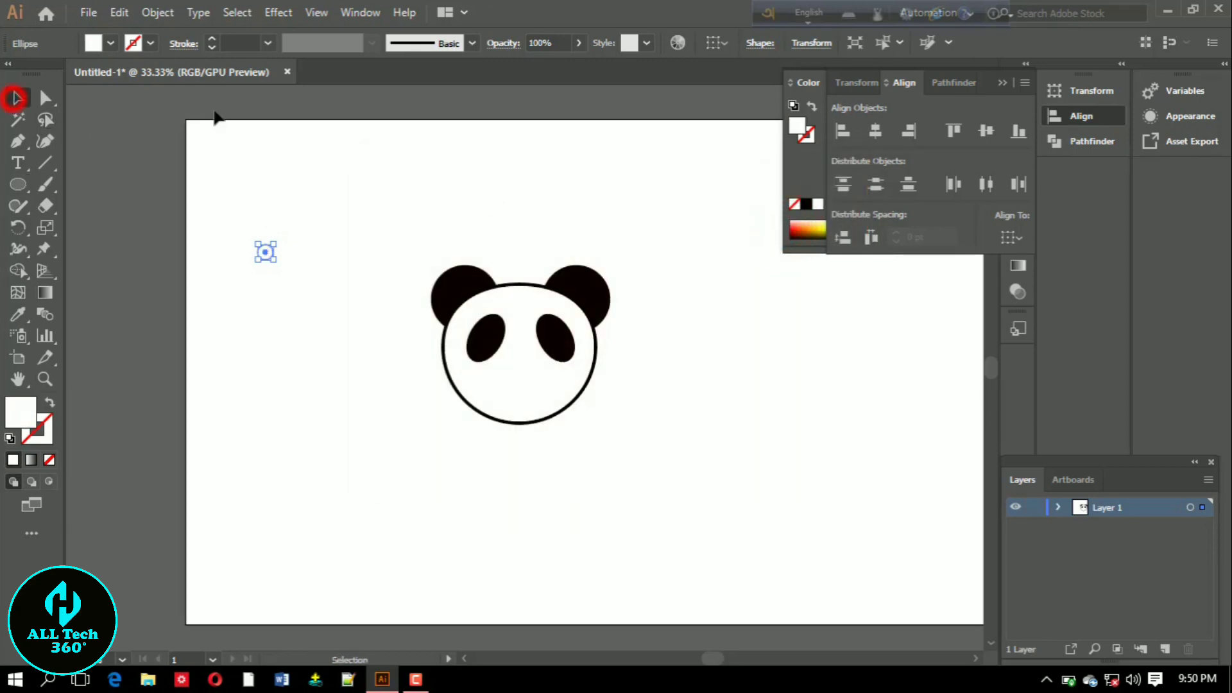
Move the white circle onto the left eye patch and Alt-drag a copy onto the right one
left_click_drag(265, 251, 490, 333)
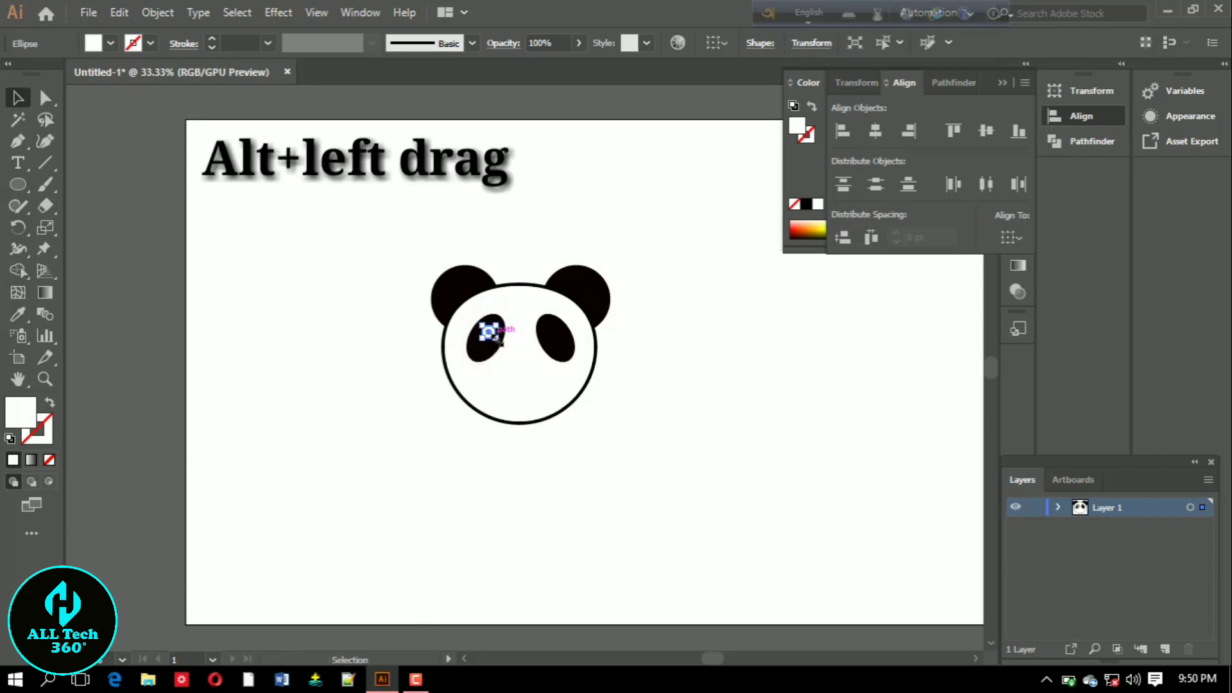
left_click_drag(490, 333, 553, 335)
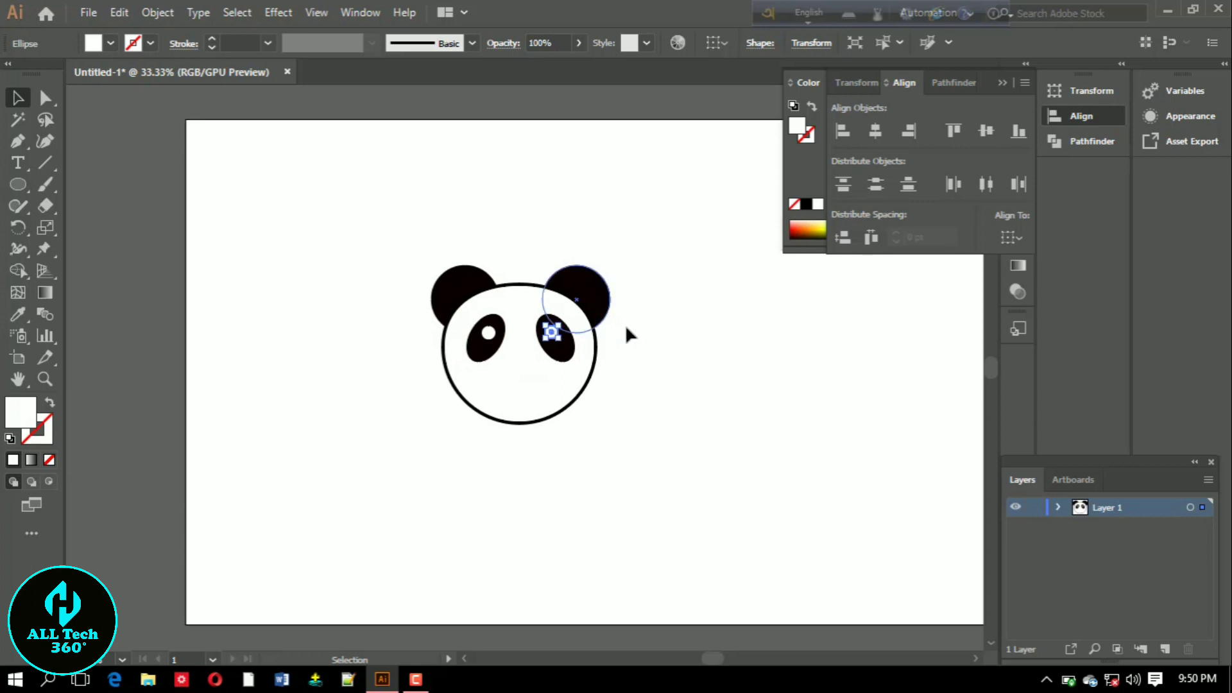
left_click(640, 343)
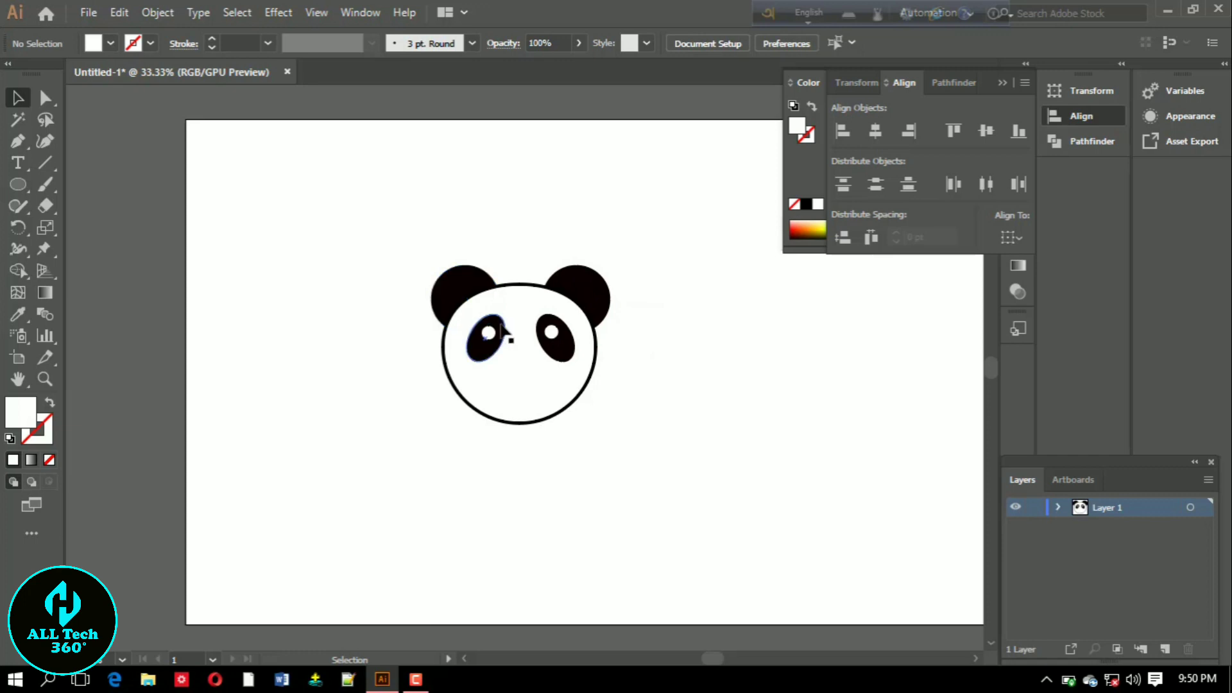
left_click(468, 303)
Draw a small black ellipse beside the head and drag its top anchor down to flatten it
key("l")
left_click_drag(264, 283, 277, 288)
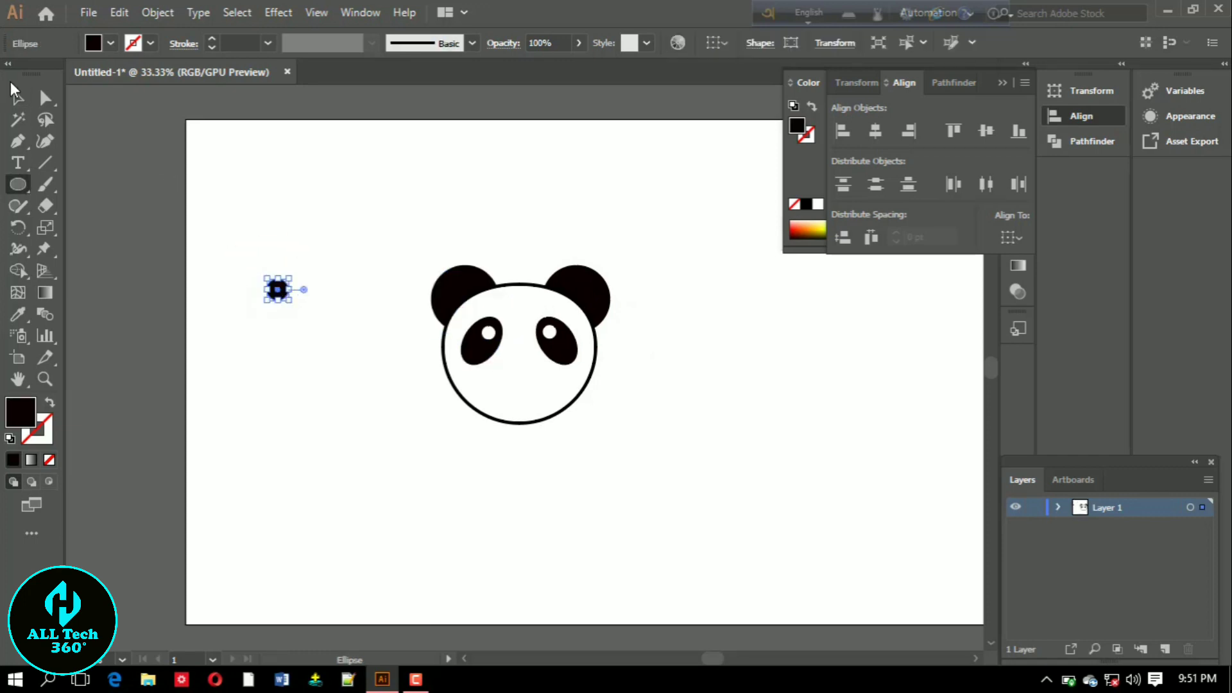
left_click(44, 97)
left_click(220, 85)
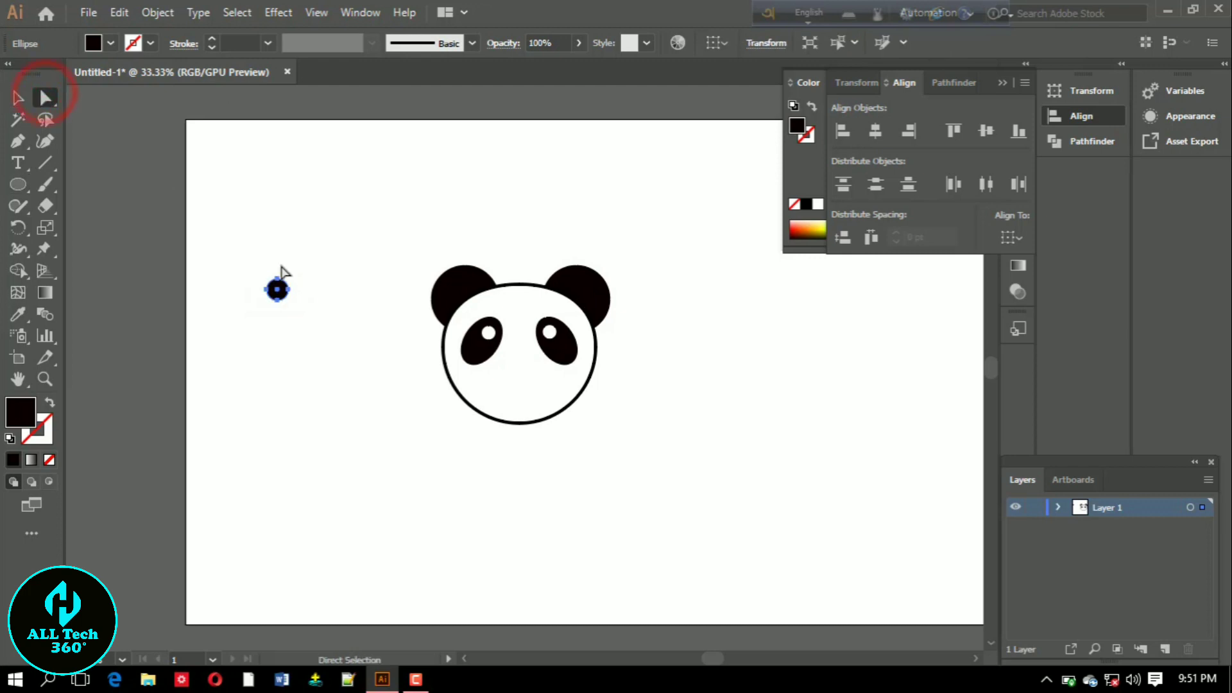
left_click(278, 290)
left_click_drag(277, 290, 278, 299)
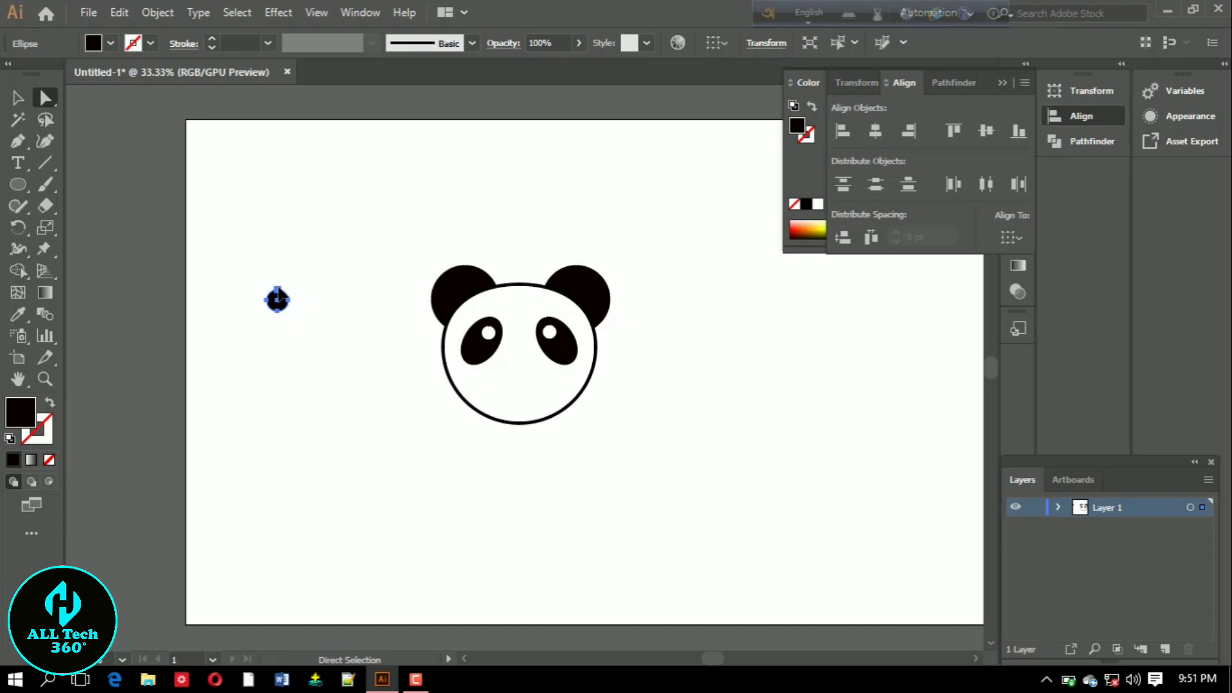
left_click(279, 296)
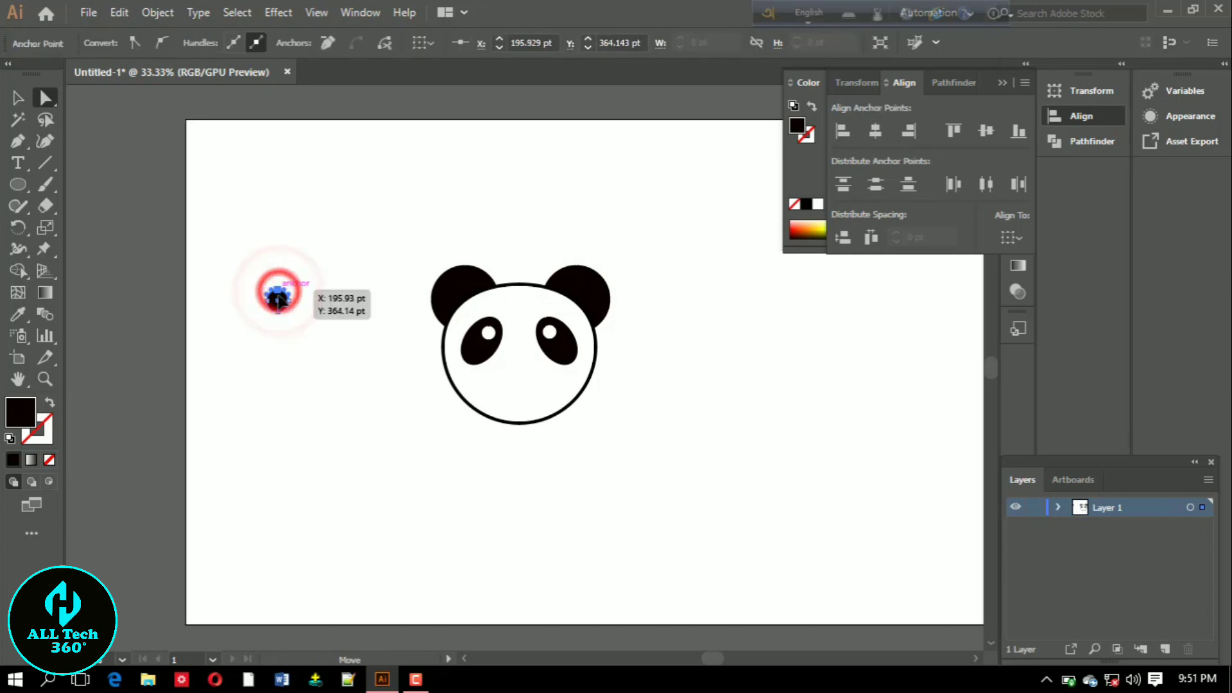
left_click_drag(280, 299, 279, 301)
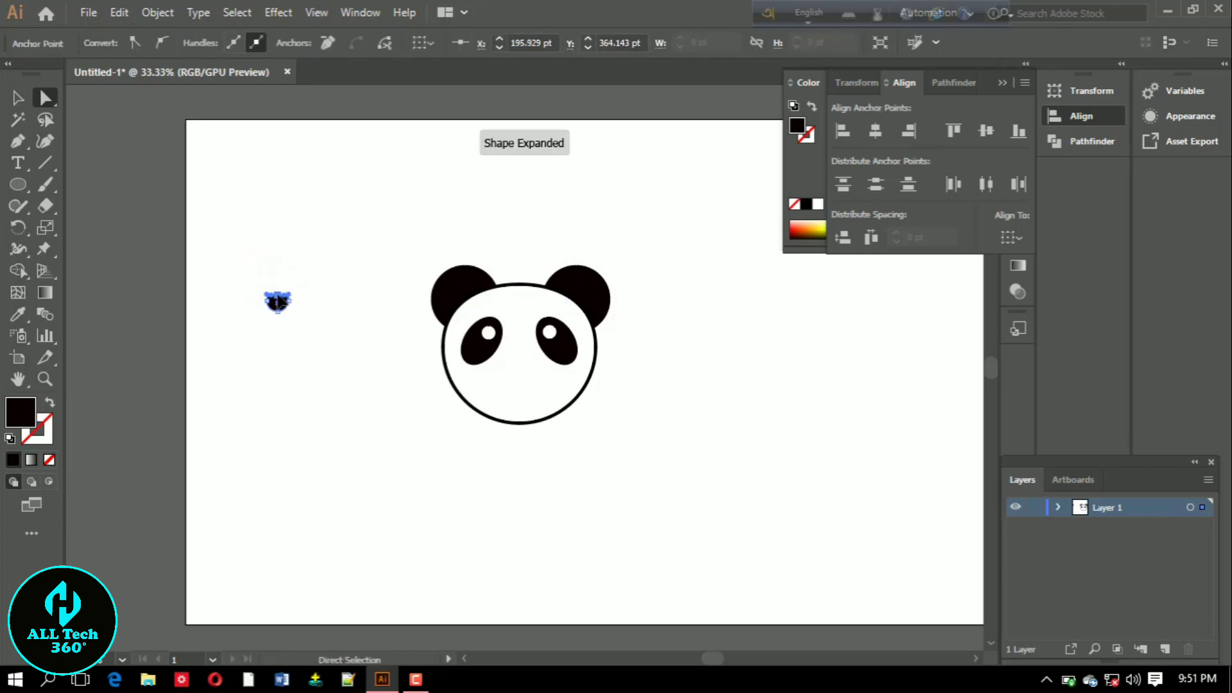
Zoom in and pull the side anchors inward to narrow the nose shape
key("ctrl+1")
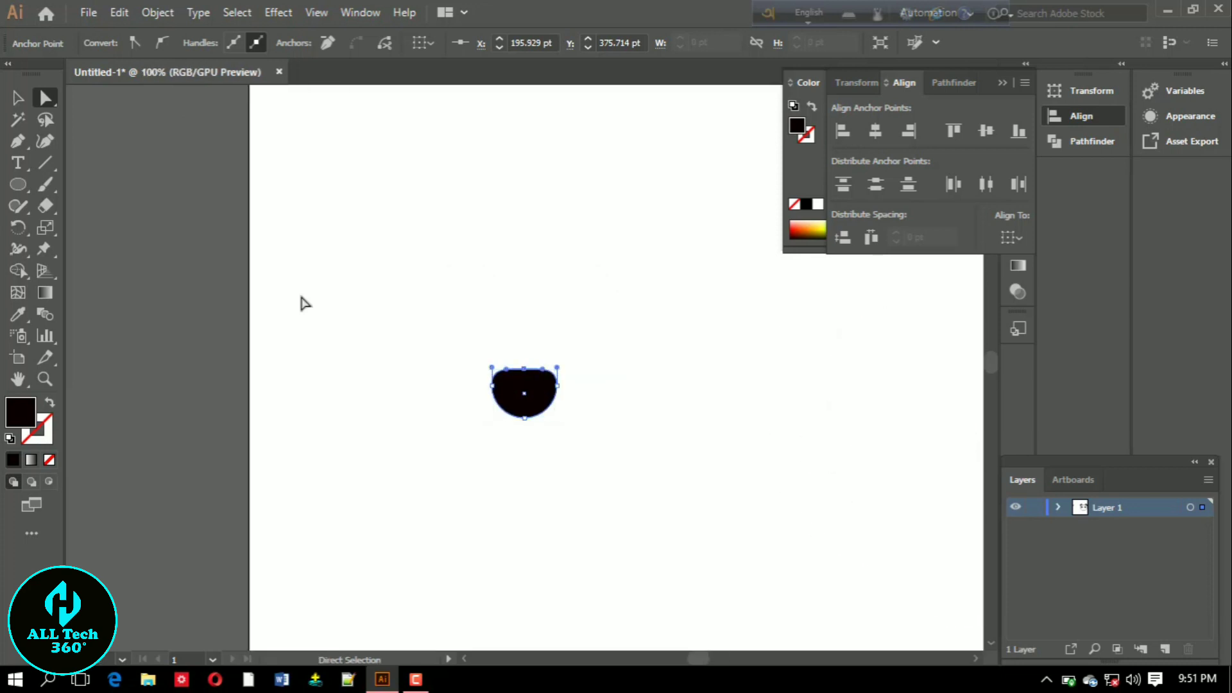
left_click(555, 387)
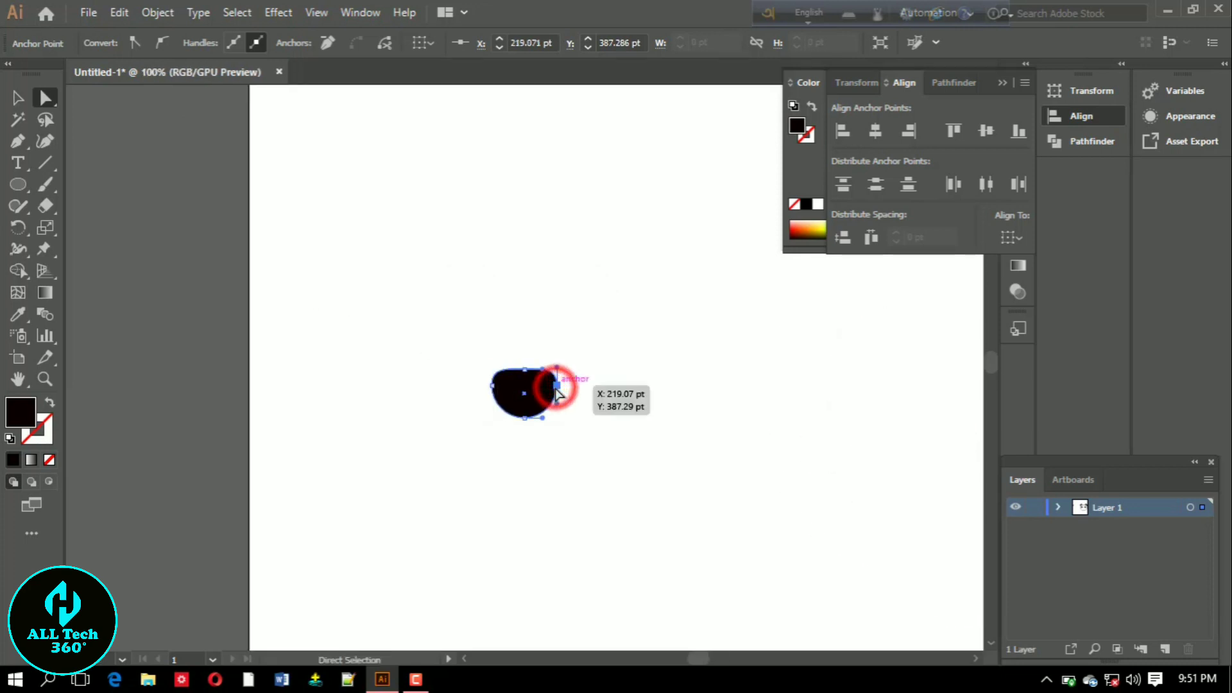
left_click_drag(555, 387, 500, 389)
left_click(493, 386)
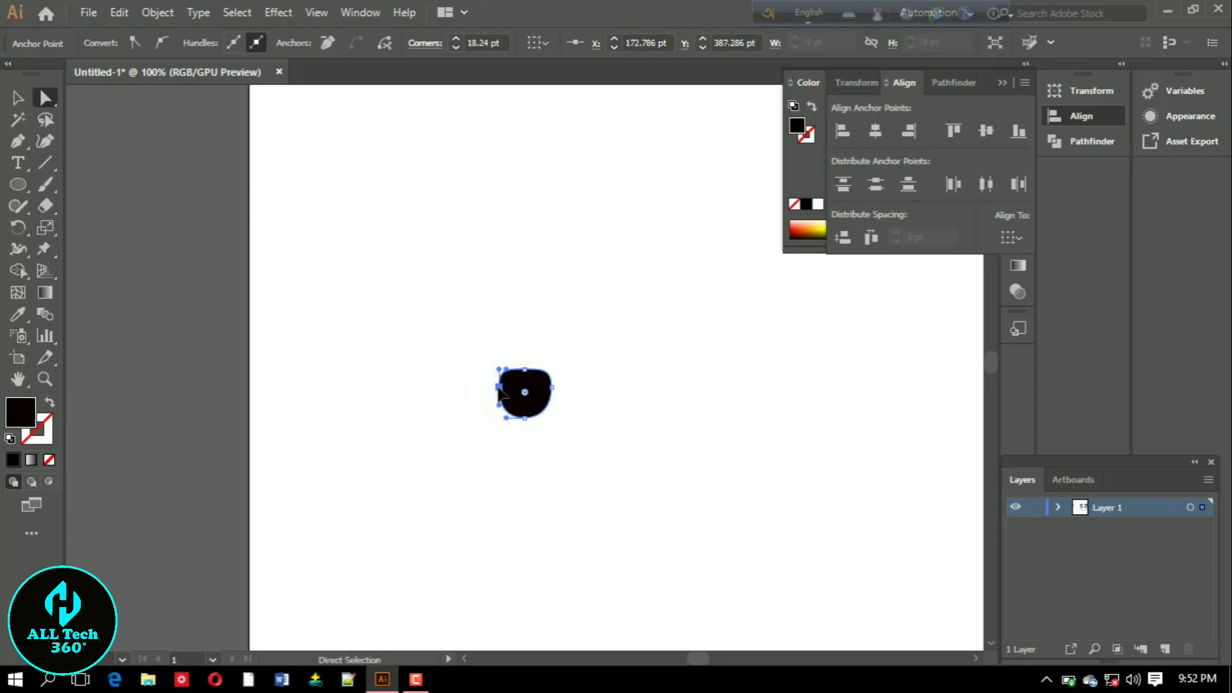
left_click(586, 361)
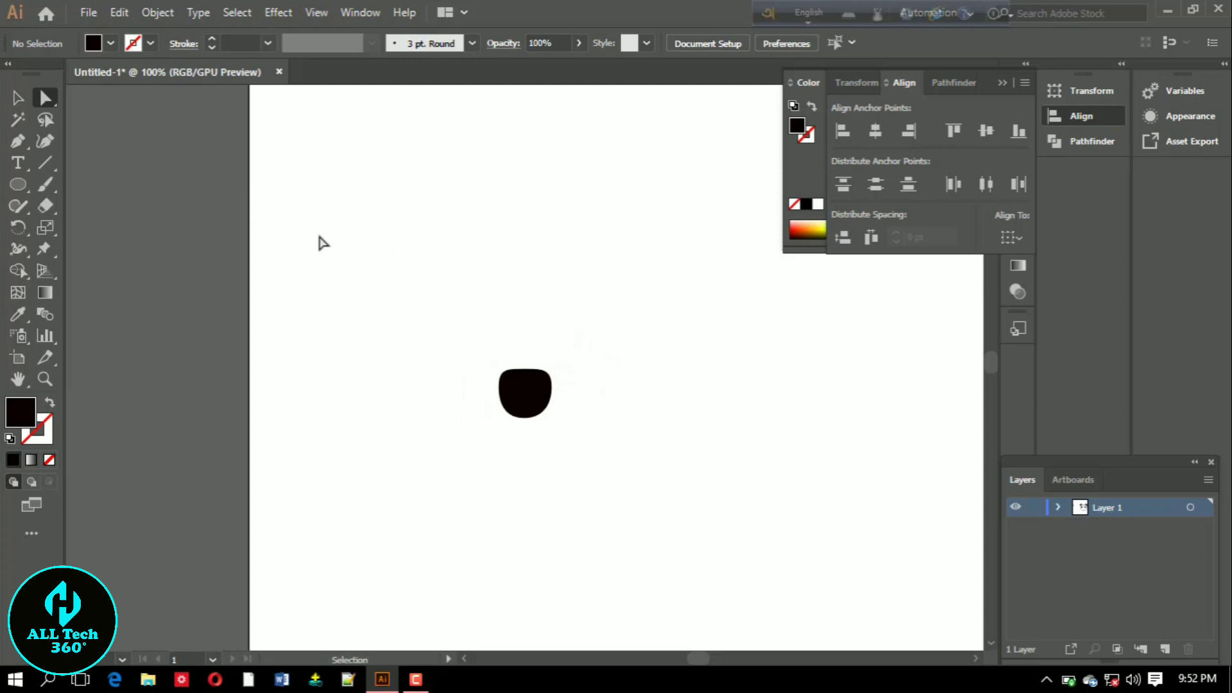
Reframe the view and move the black nose shape between the panda's eye patches
key("ctrl+minus")
key("ctrl+minus")
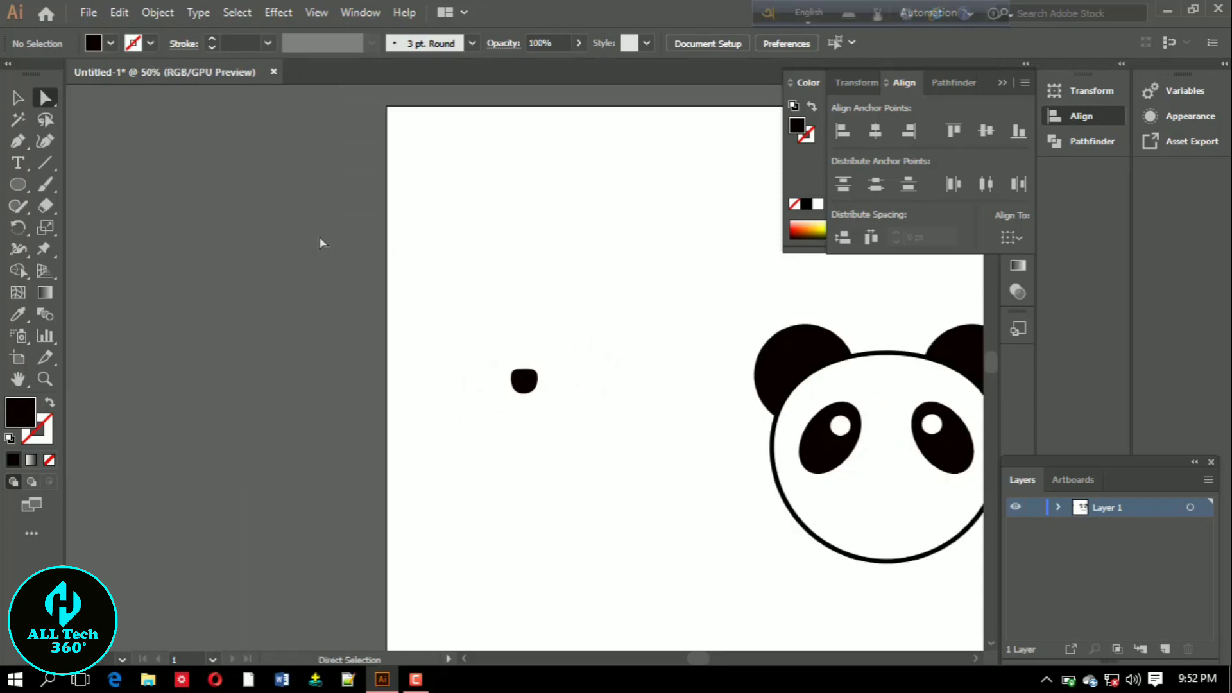
left_click(21, 384)
left_click_drag(716, 373, 369, 341)
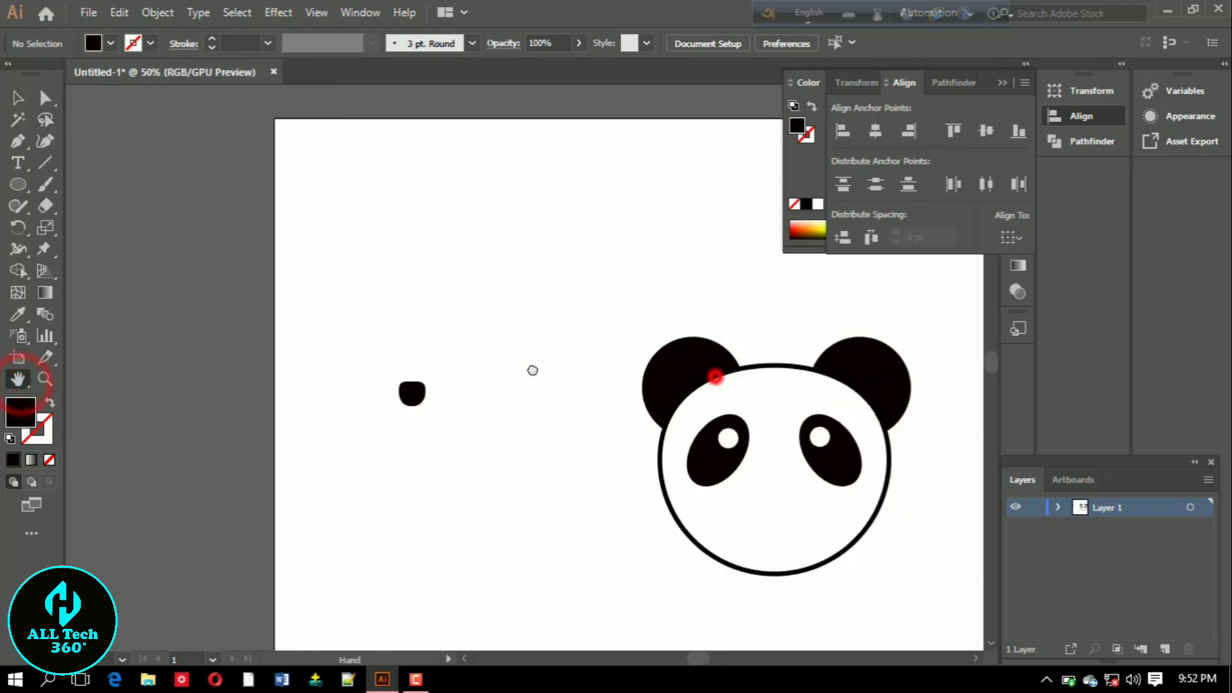
left_click(17, 98)
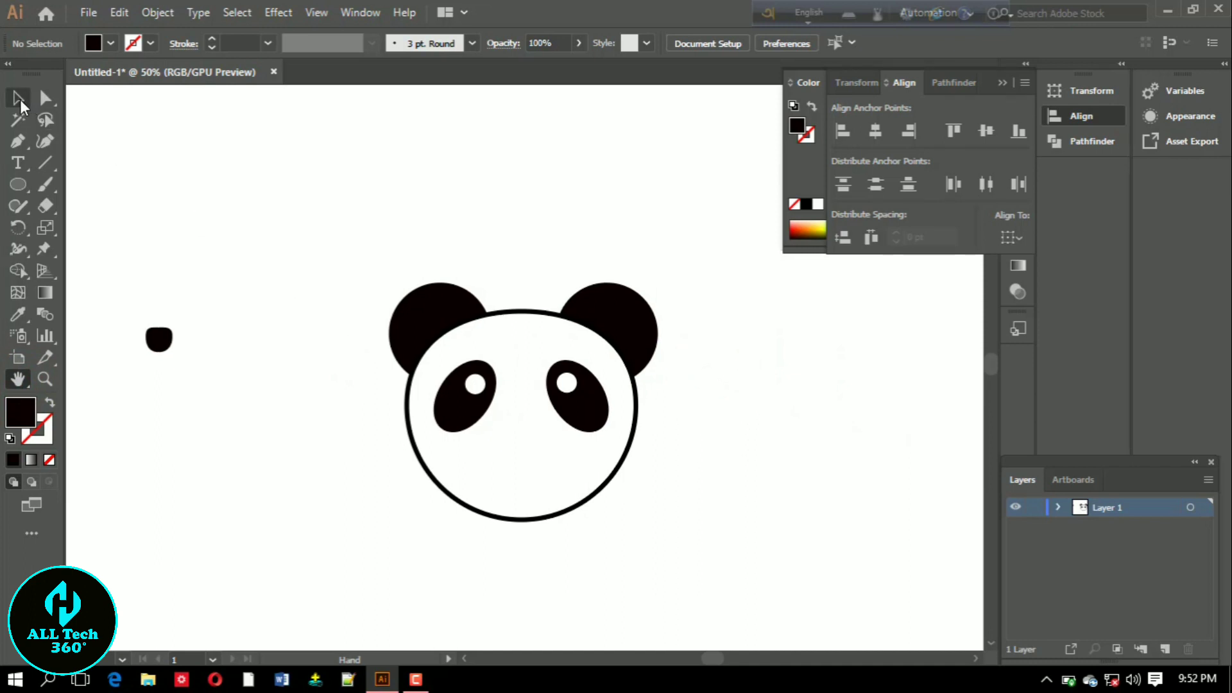
mouse_move(160, 339)
left_mouse_down()
mouse_move(363, 414)
mouse_move(526, 417)
left_mouse_up()
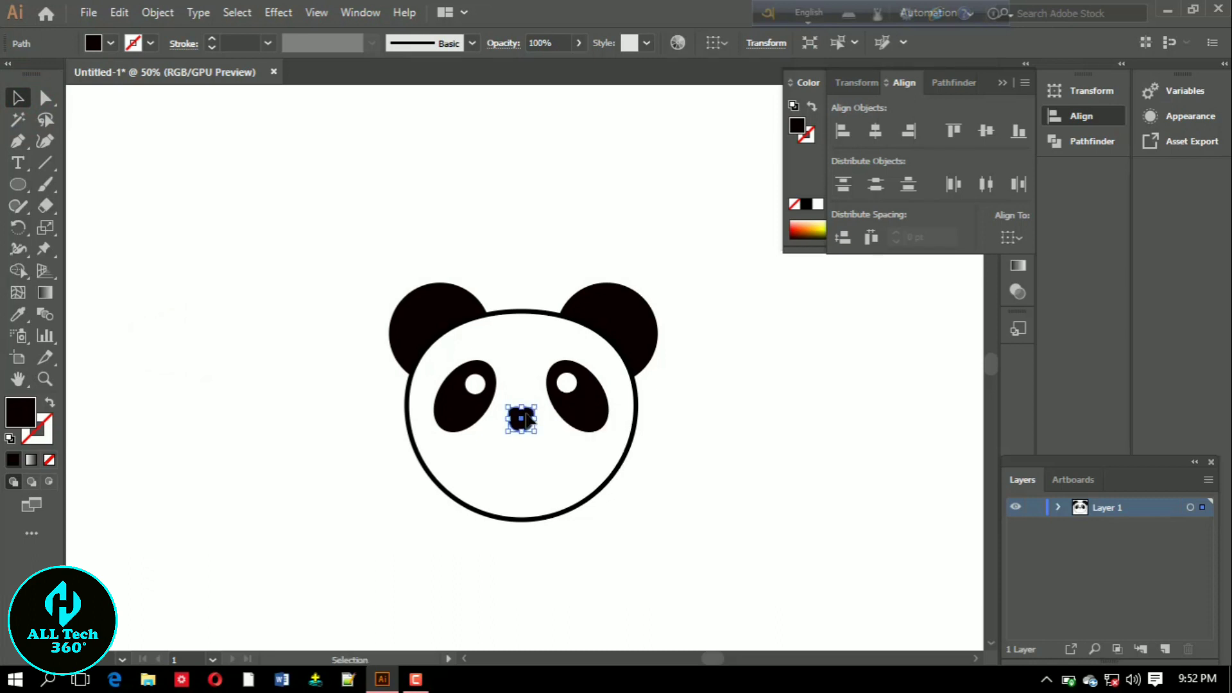
right_click(17, 183)
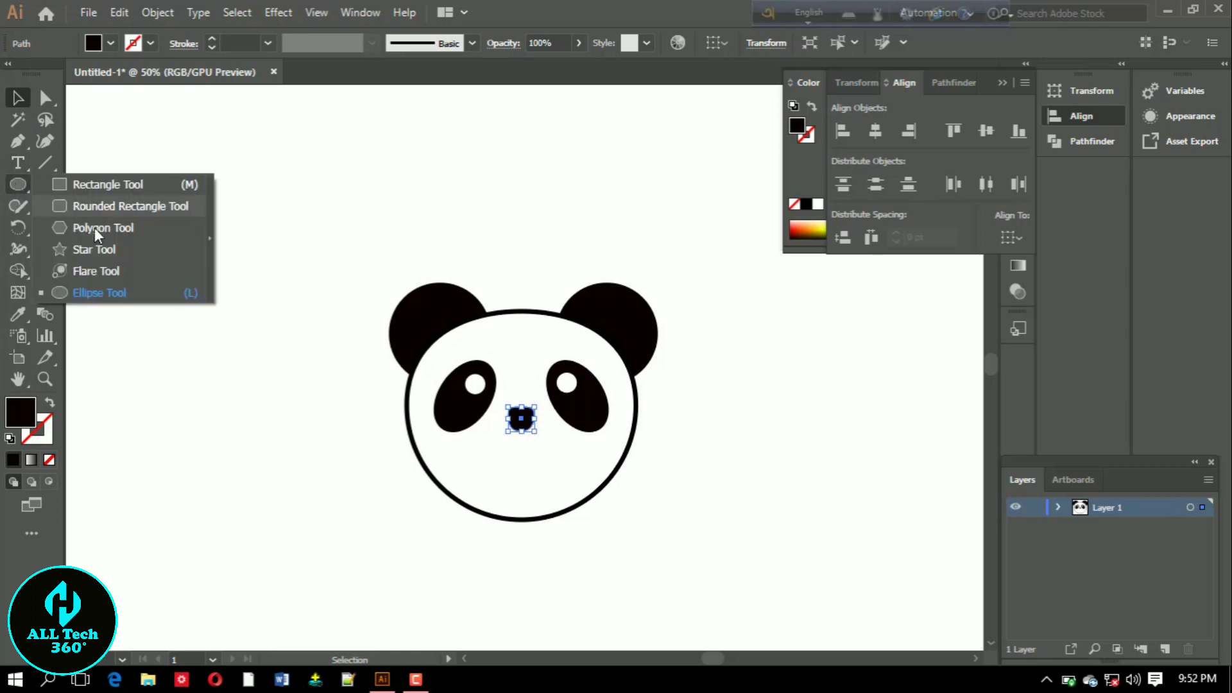
Draw a thin vertical line and a small black circle left of the panda, plus an overlapping copy above it
left_click(102, 188)
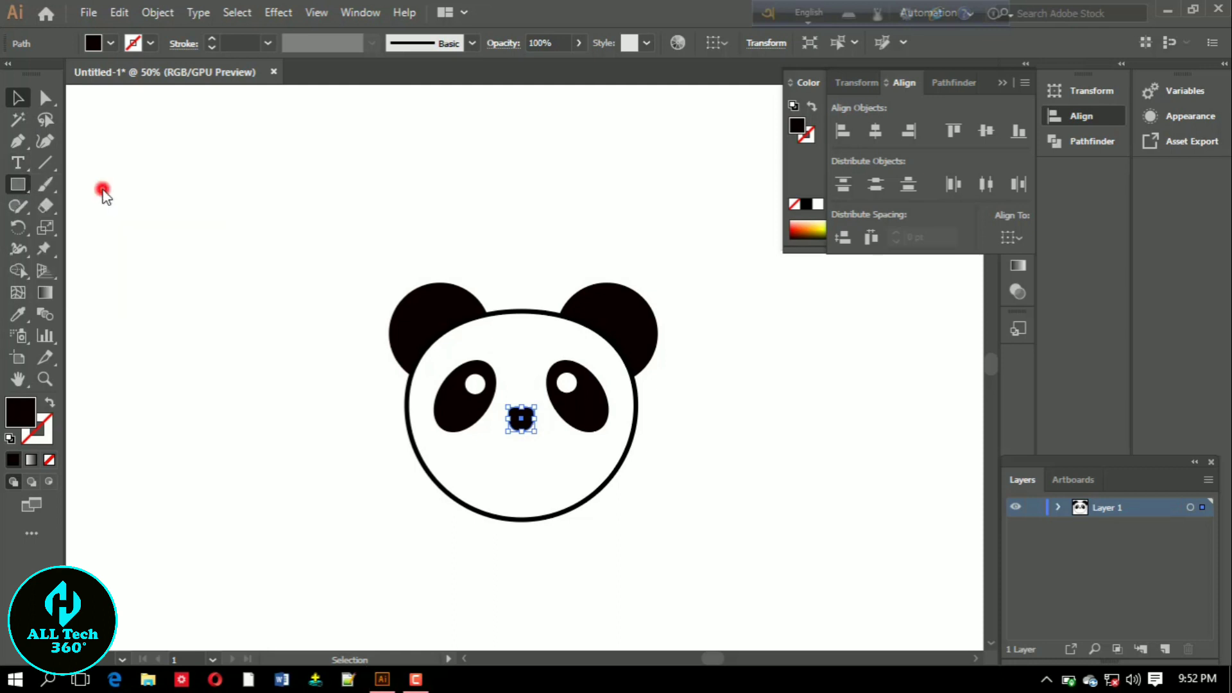
left_click_drag(177, 292, 181, 321)
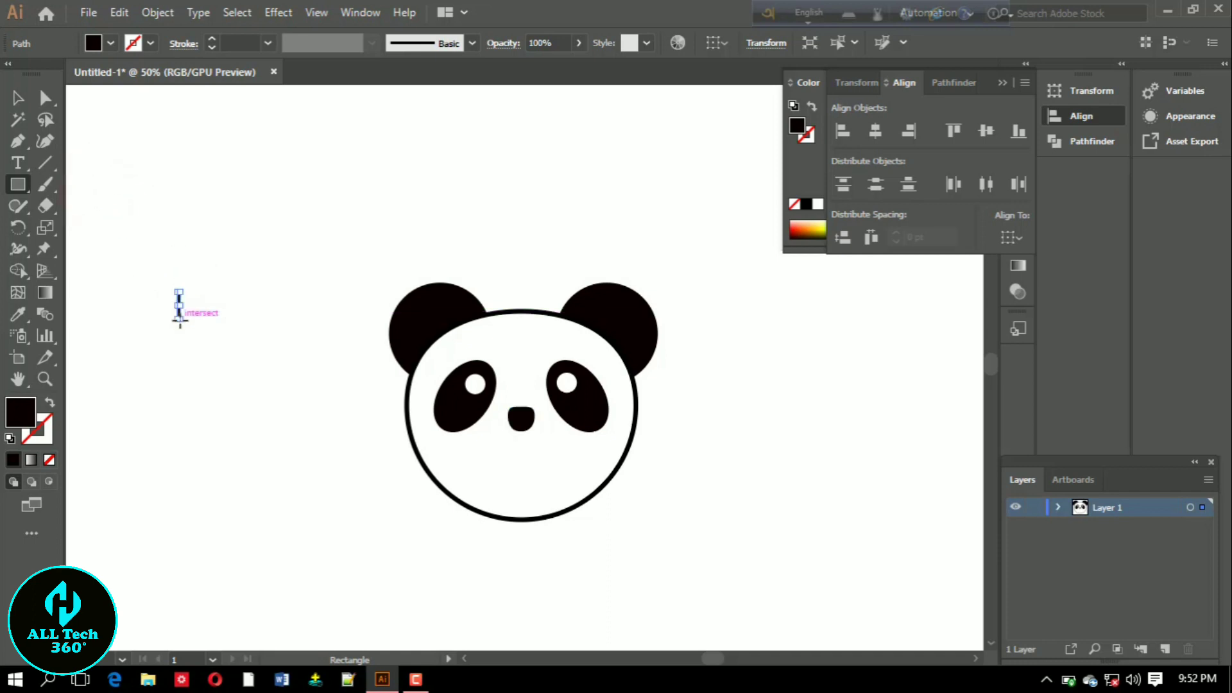
right_click(18, 184)
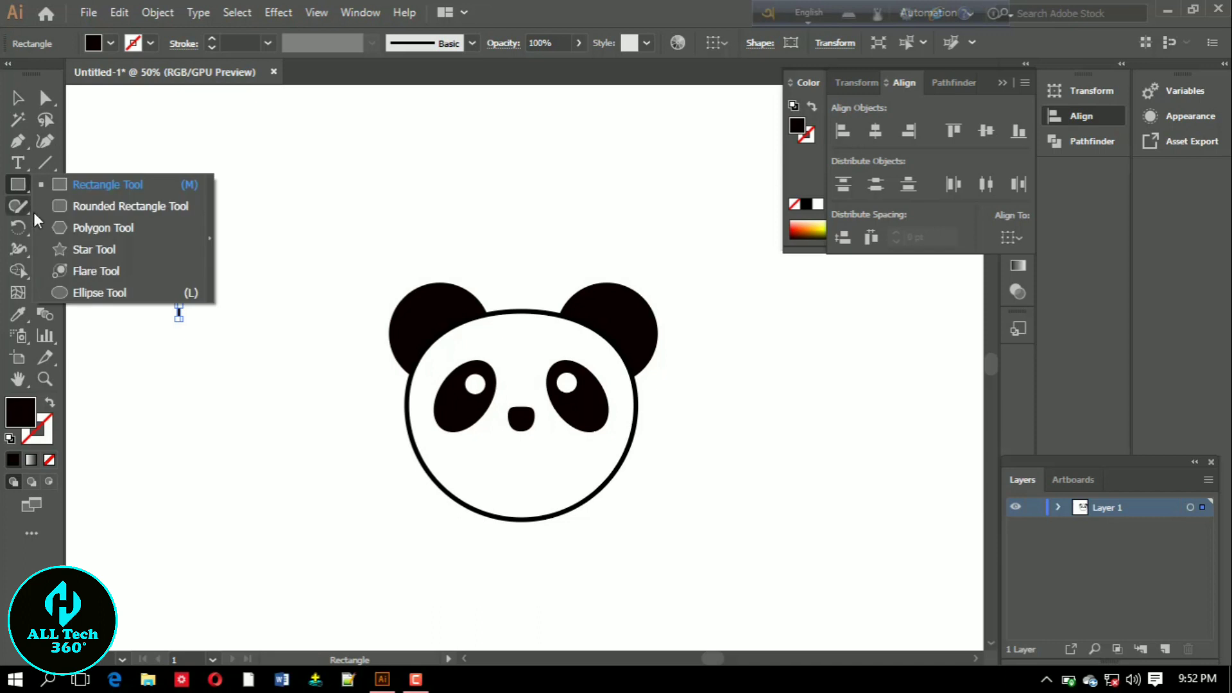
left_click(75, 293)
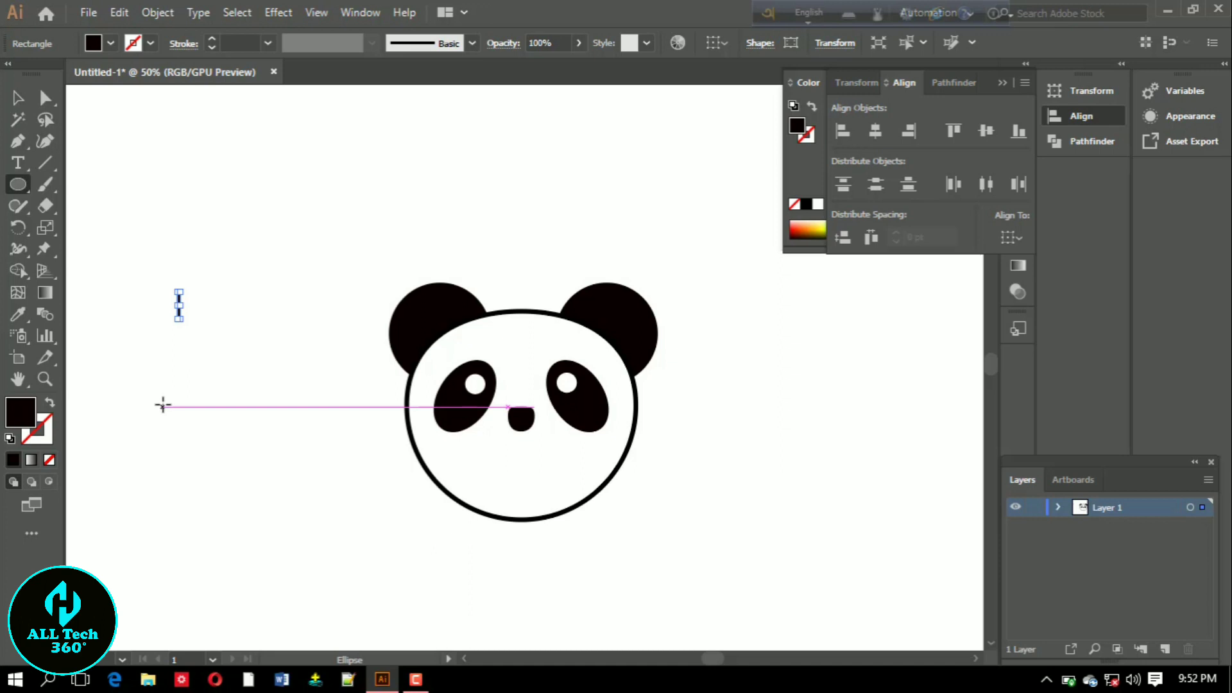
left_click_drag(163, 404, 193, 436)
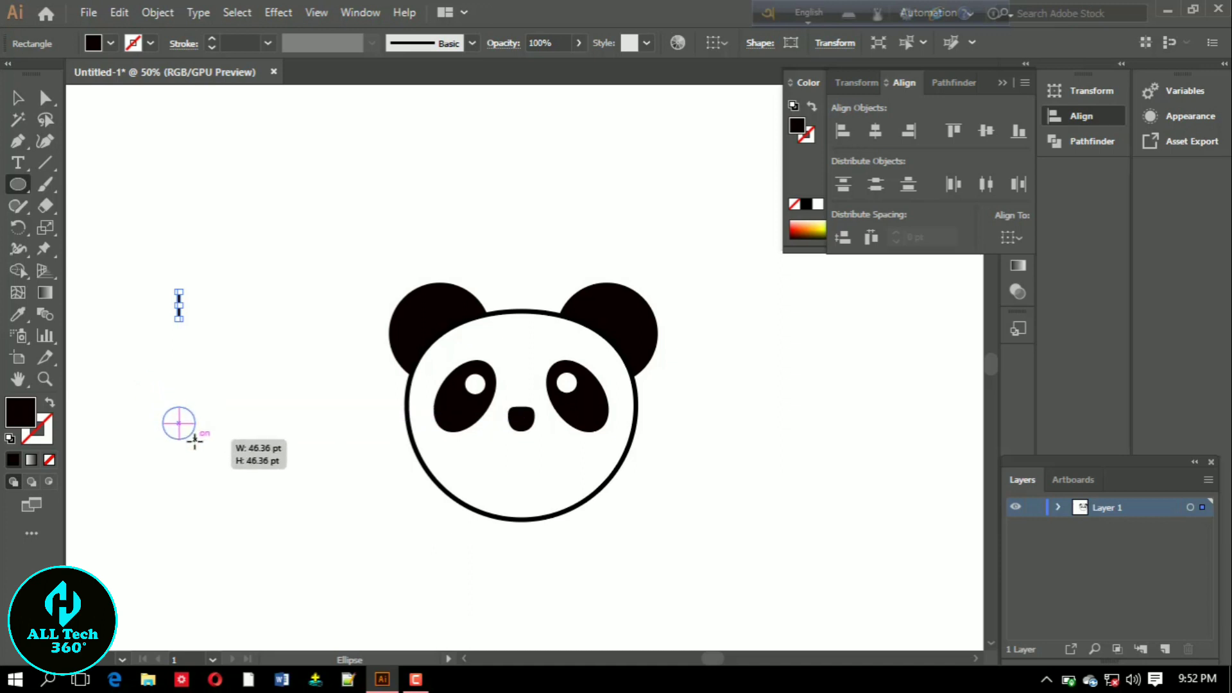
left_click_drag(193, 436, 196, 441)
left_click(18, 98)
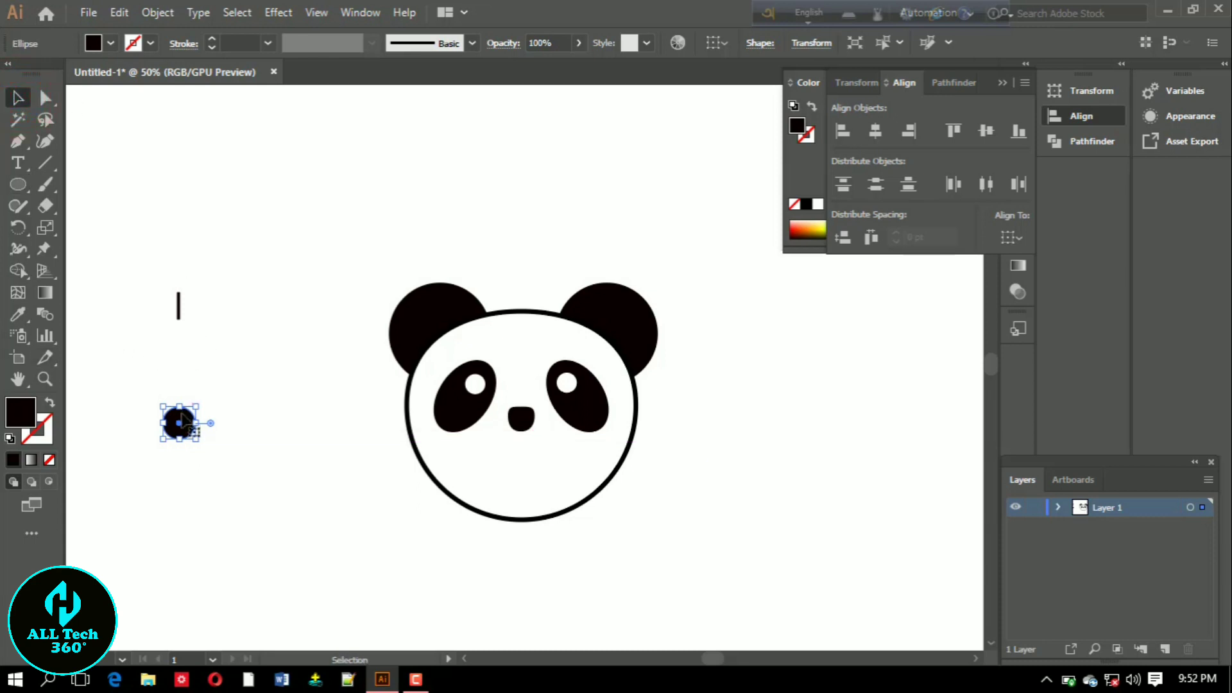
left_click_drag(183, 416, 228, 448)
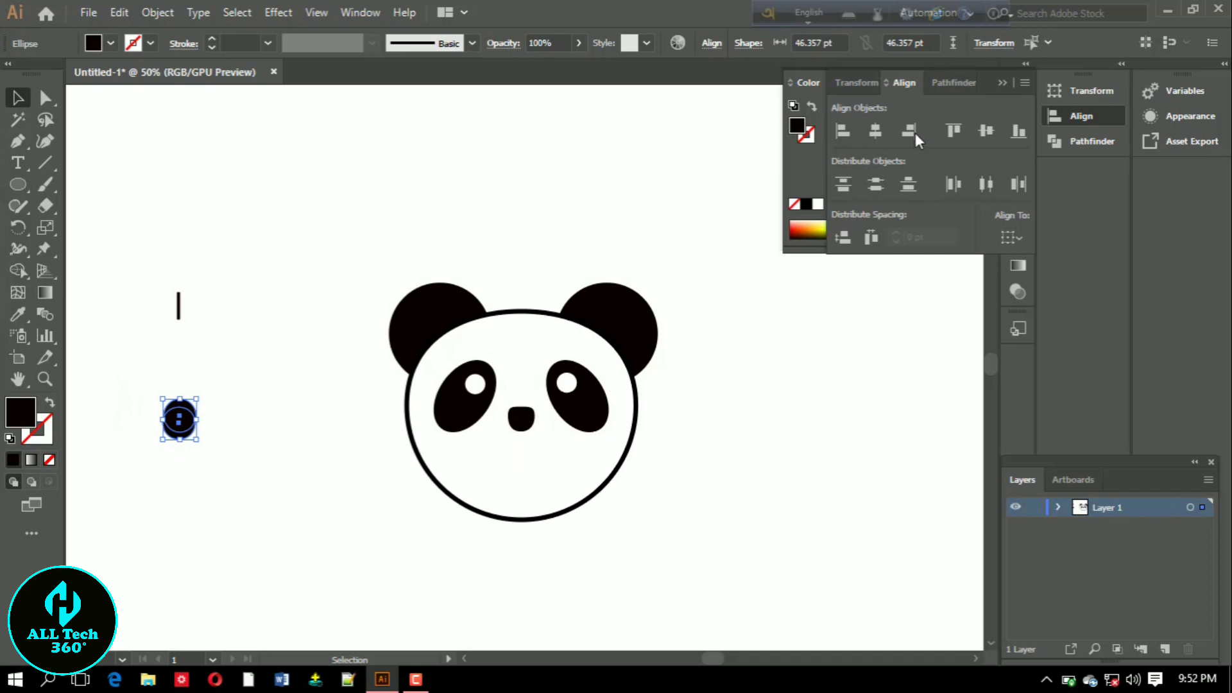
Subtract the top circle with Minus Front to make a crescent, then place it and the short line under the nose
left_click(961, 84)
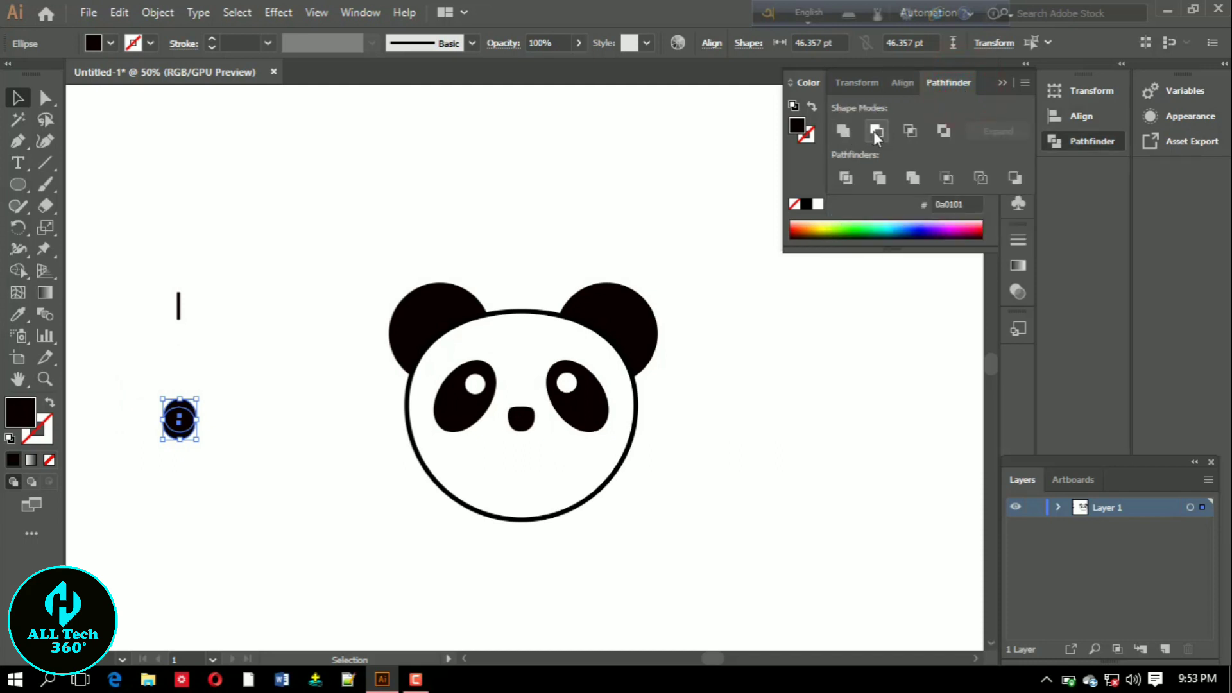
left_click(876, 131)
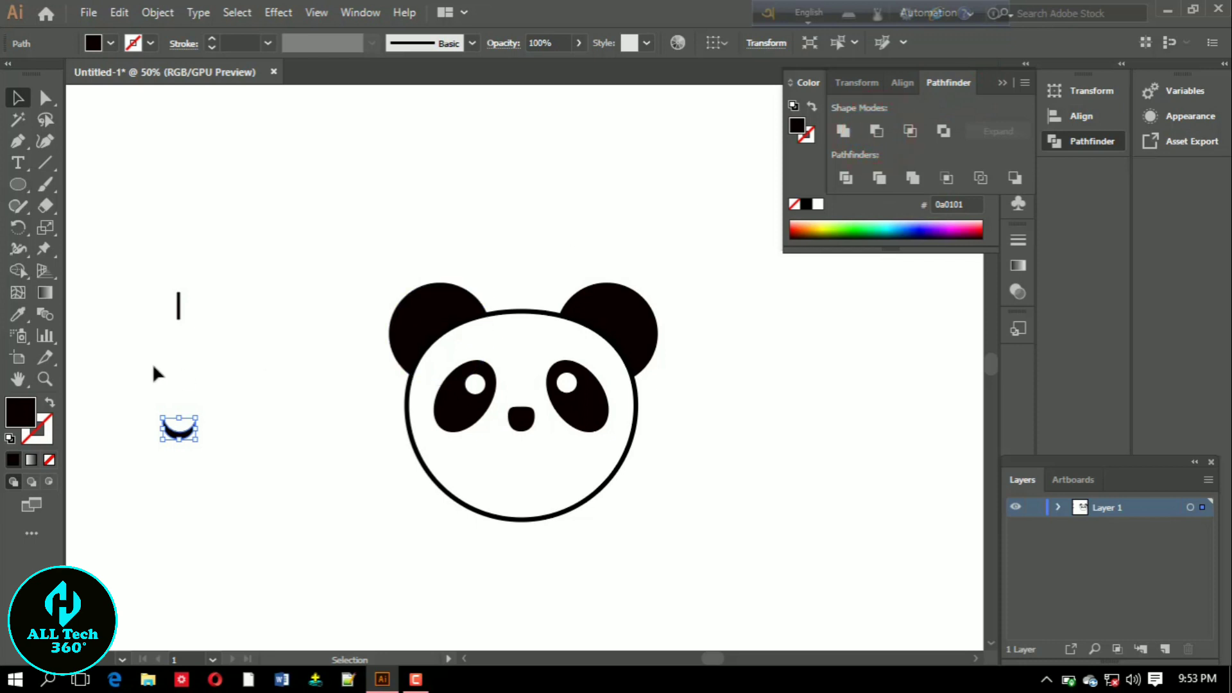
left_click(16, 99)
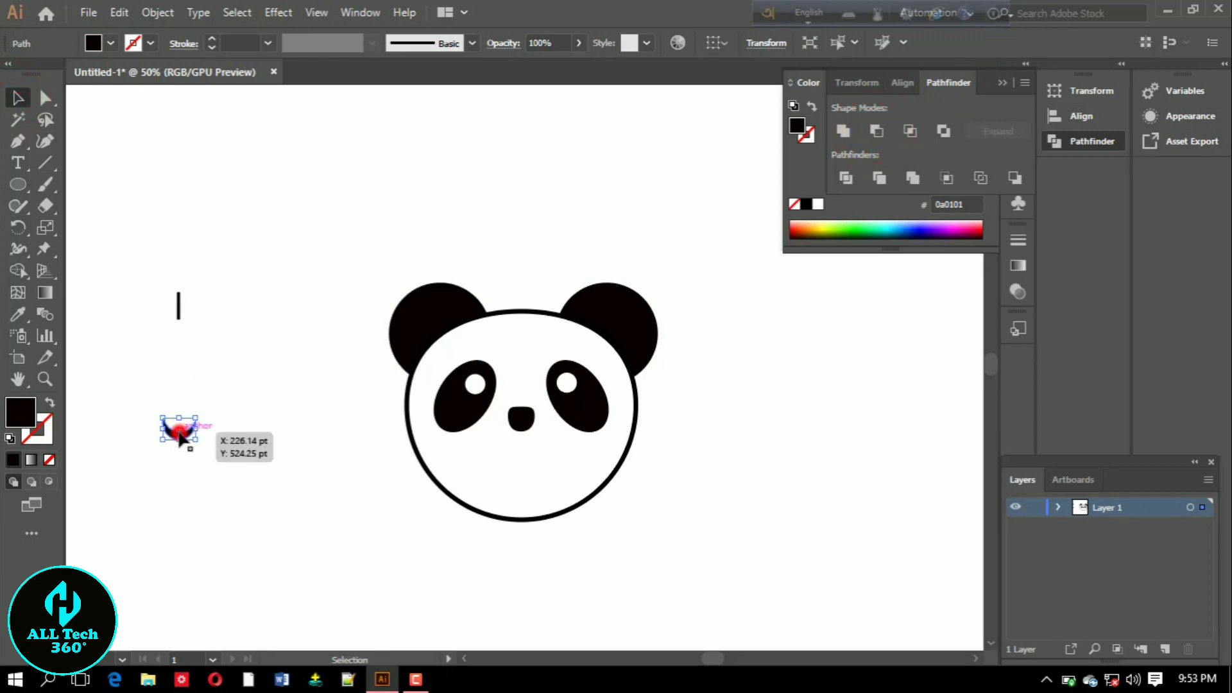
left_click_drag(180, 437, 519, 459)
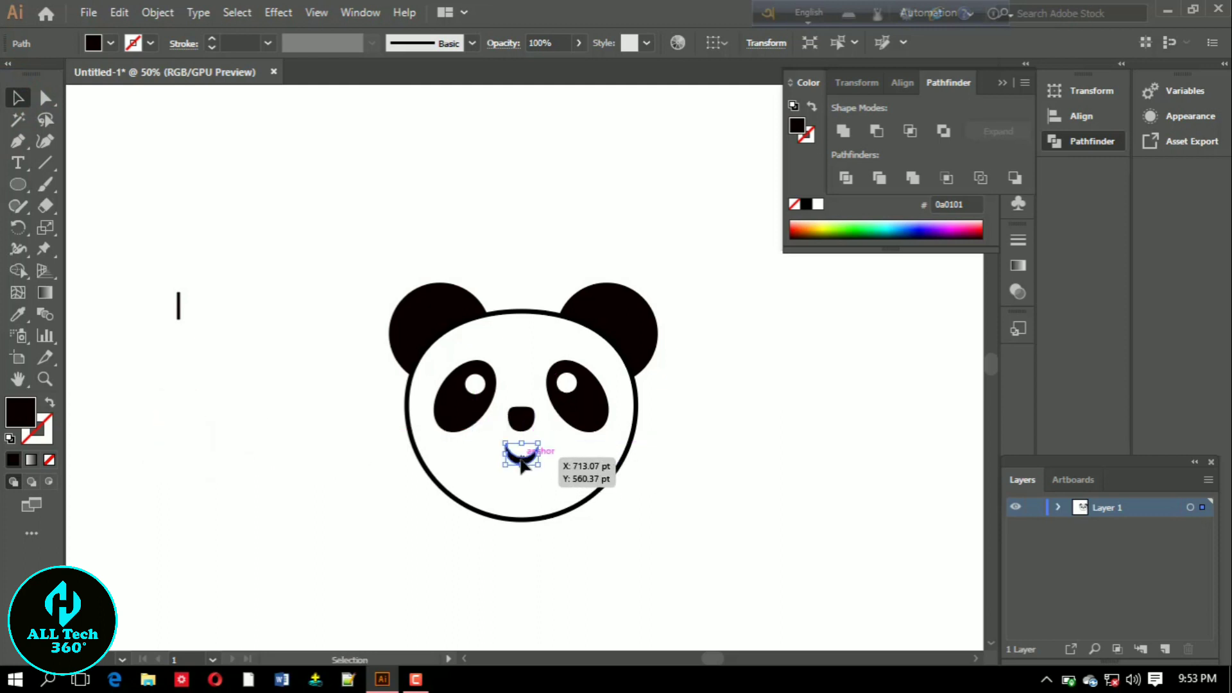
left_click(180, 304)
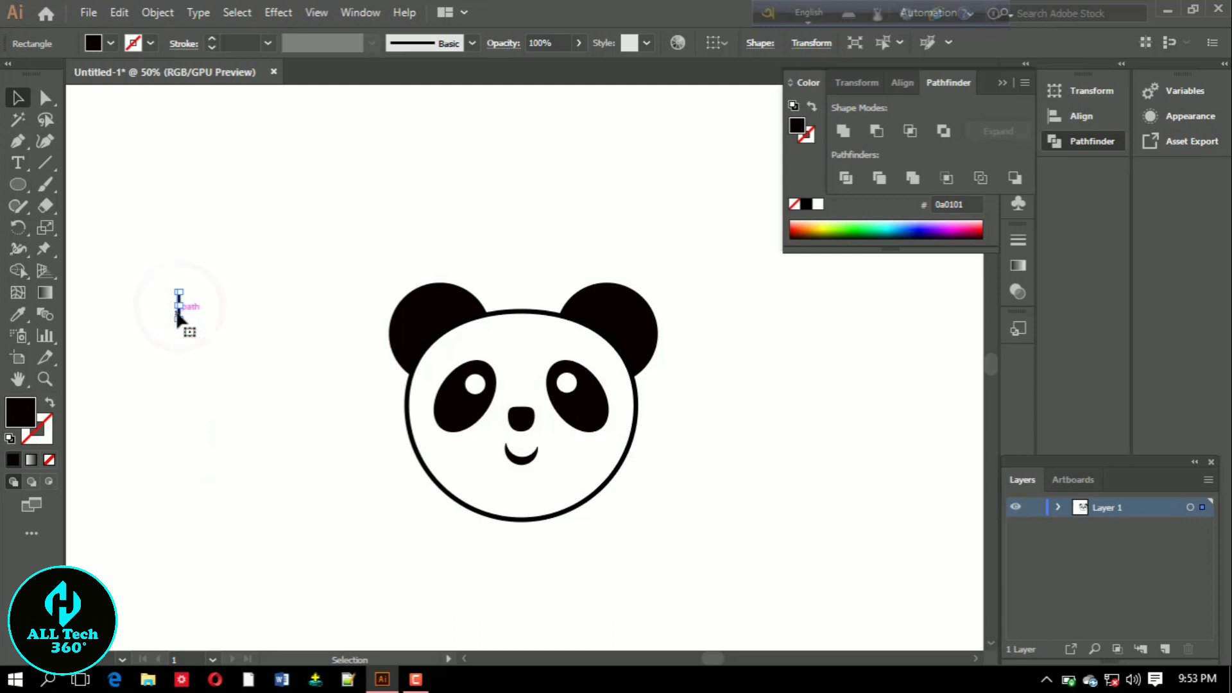
left_click_drag(177, 313, 521, 443)
Enlarge the crescent smile and nudge it into position below the nose line
left_click(521, 459)
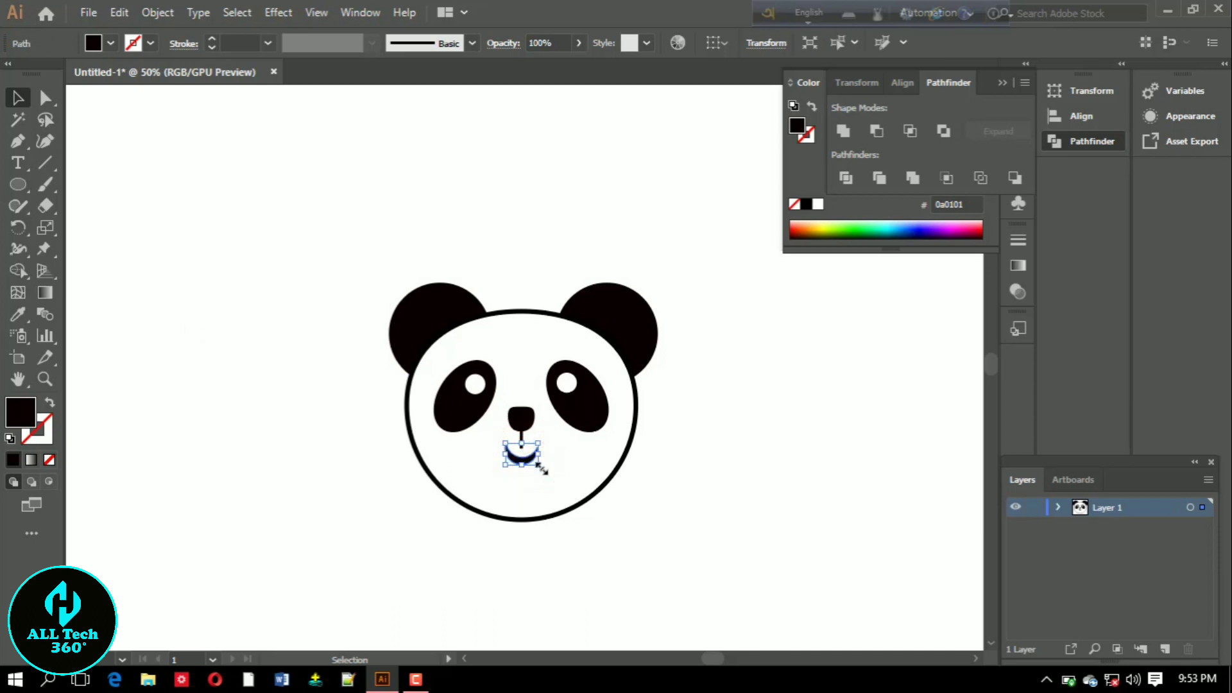
left_click_drag(541, 468, 570, 472)
key("Left")
key("Left")
key("Left")
key("Left")
key("Left")
key("Up")
key("Up")
key("Up")
key("Up")
key("Up")
key("Up")
key("Up")
key("Up")
key("Up")
key("Up")
key("Up")
key("Up")
key("Up")
key("Up")
key("Up")
key("Left")
key("Left")
key("Left")
key("Up")
key("Up")
key("Up")
key("Right")
key("Right")
key("Left")
key("Left")
Resize the smile and nose line together to about 57.73 × 38.86 pt, recentred under the nose
left_click(781, 447)
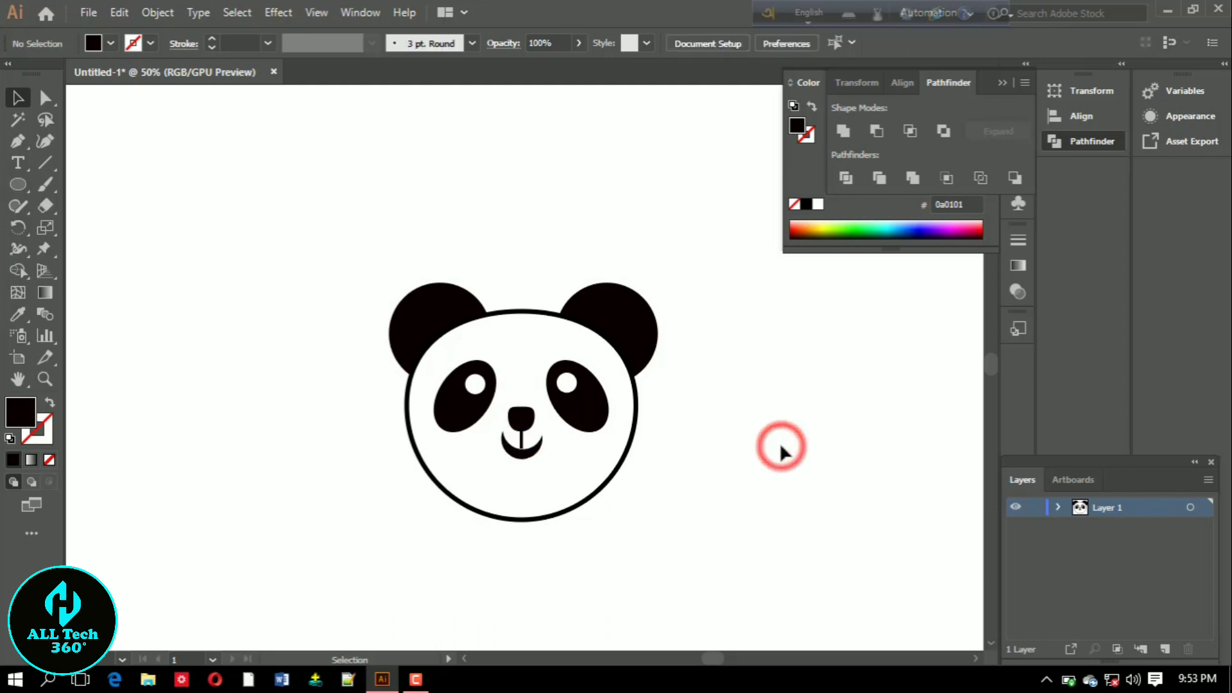
left_click(523, 452)
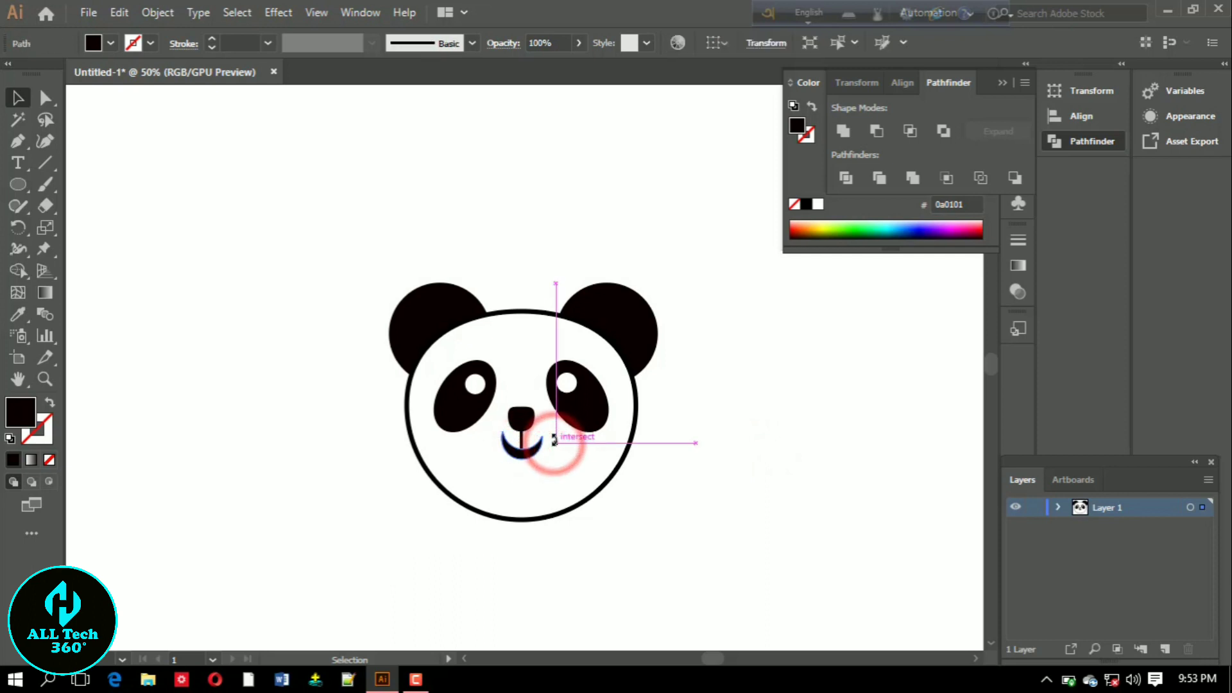
left_click_drag(553, 442, 500, 423)
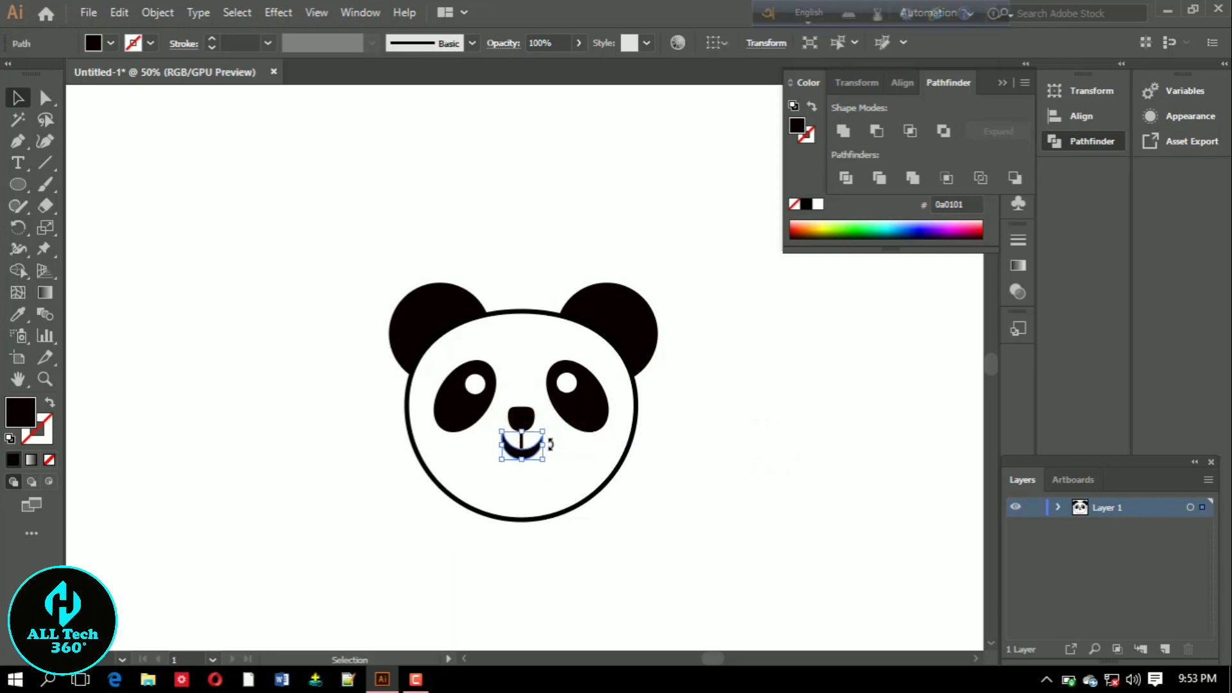
left_click(550, 444)
left_click_drag(549, 442, 550, 442)
key("Up")
key("Up")
key("Up")
key("Up")
left_click_drag(543, 458, 556, 466)
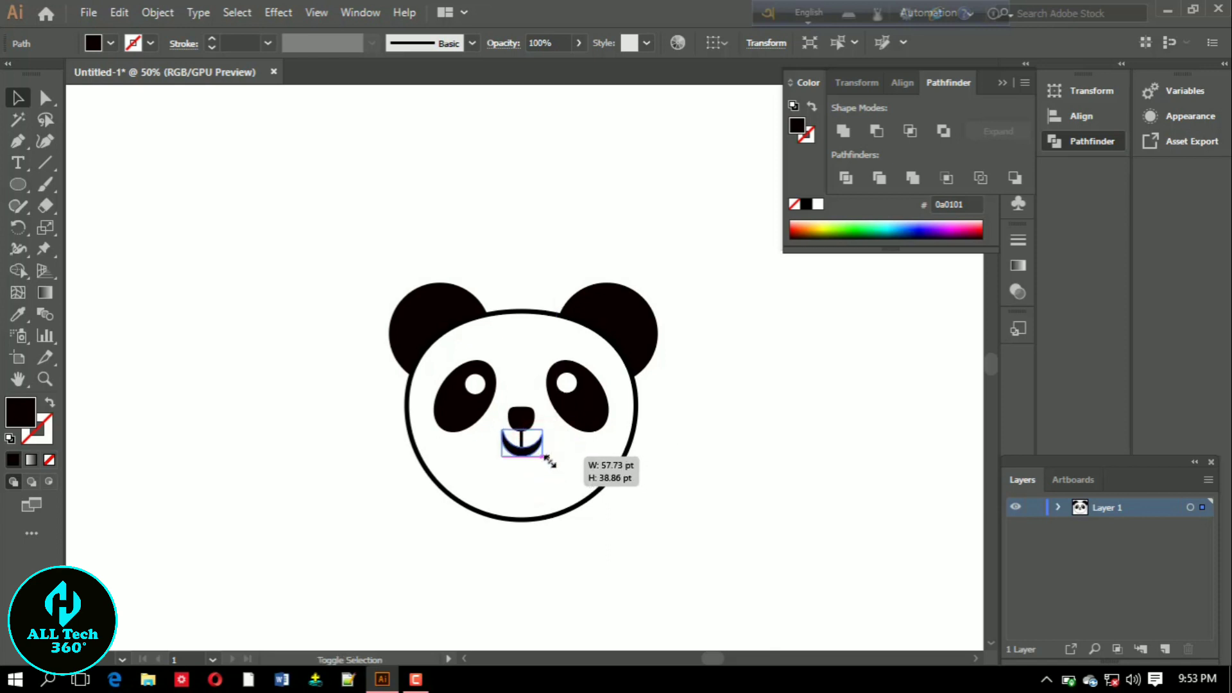
left_click_drag(555, 465, 518, 452)
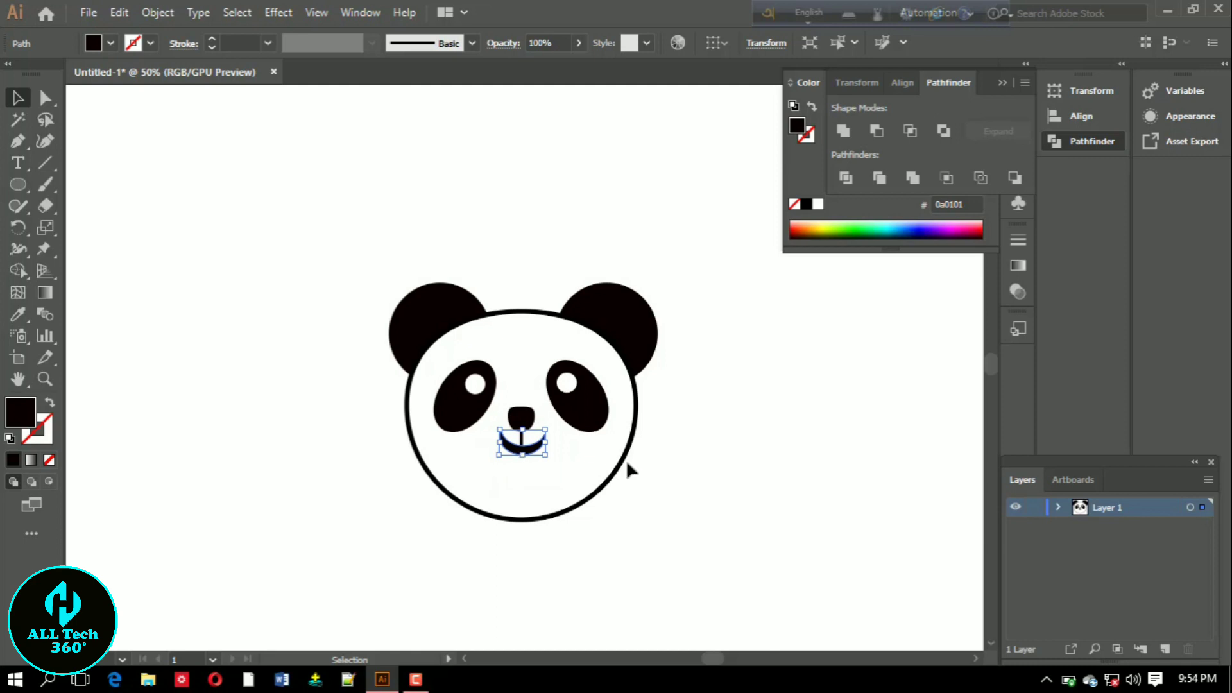
left_click(711, 502)
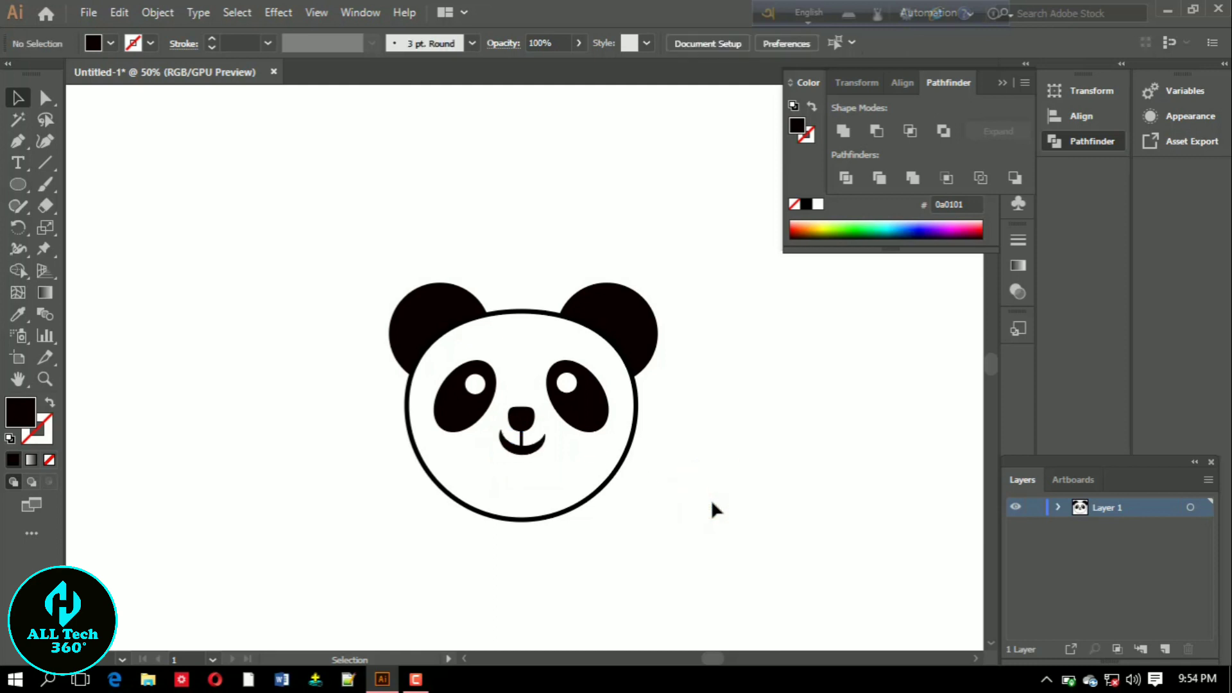
Save the drawing as Cartoon.ai on the Desktop with default Illustrator options, then close Illustrator
left_click(88, 12)
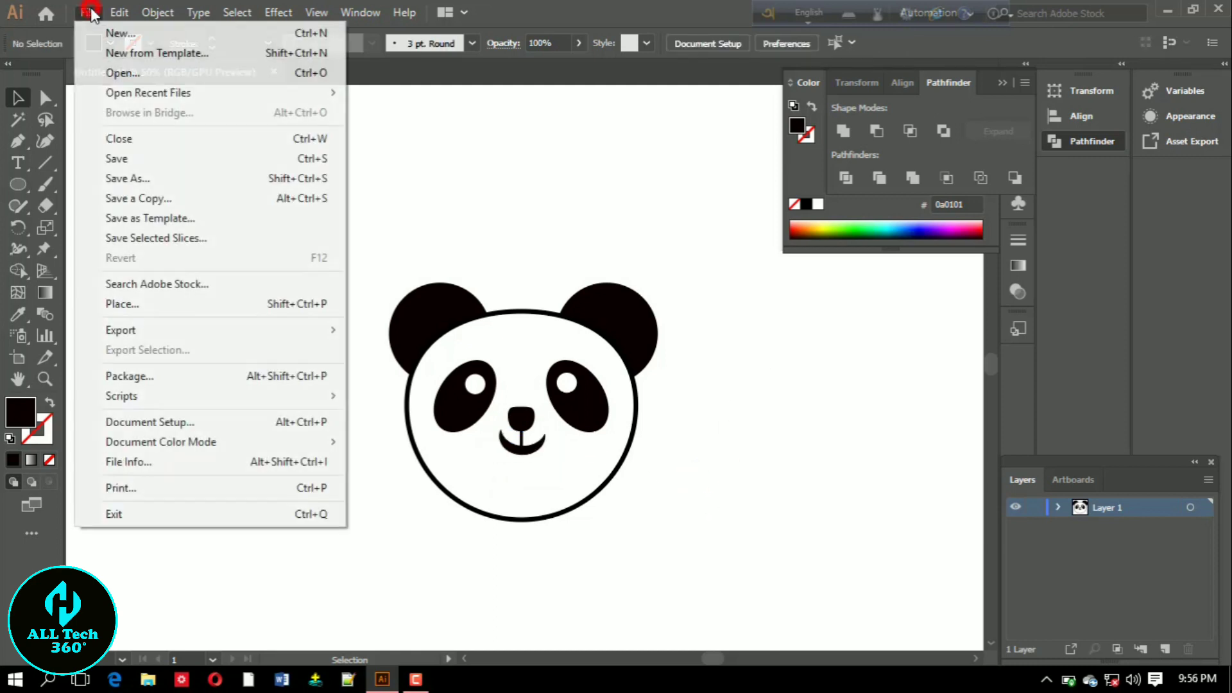
left_click(114, 179)
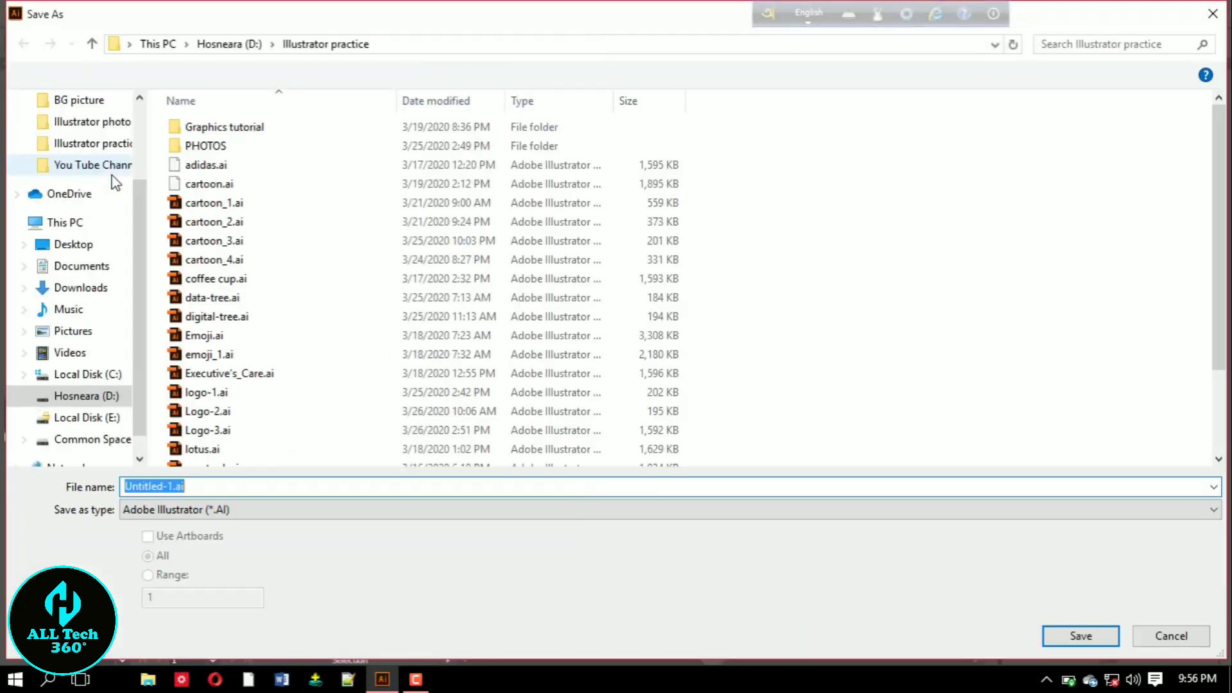
left_click(75, 246)
left_click(172, 488)
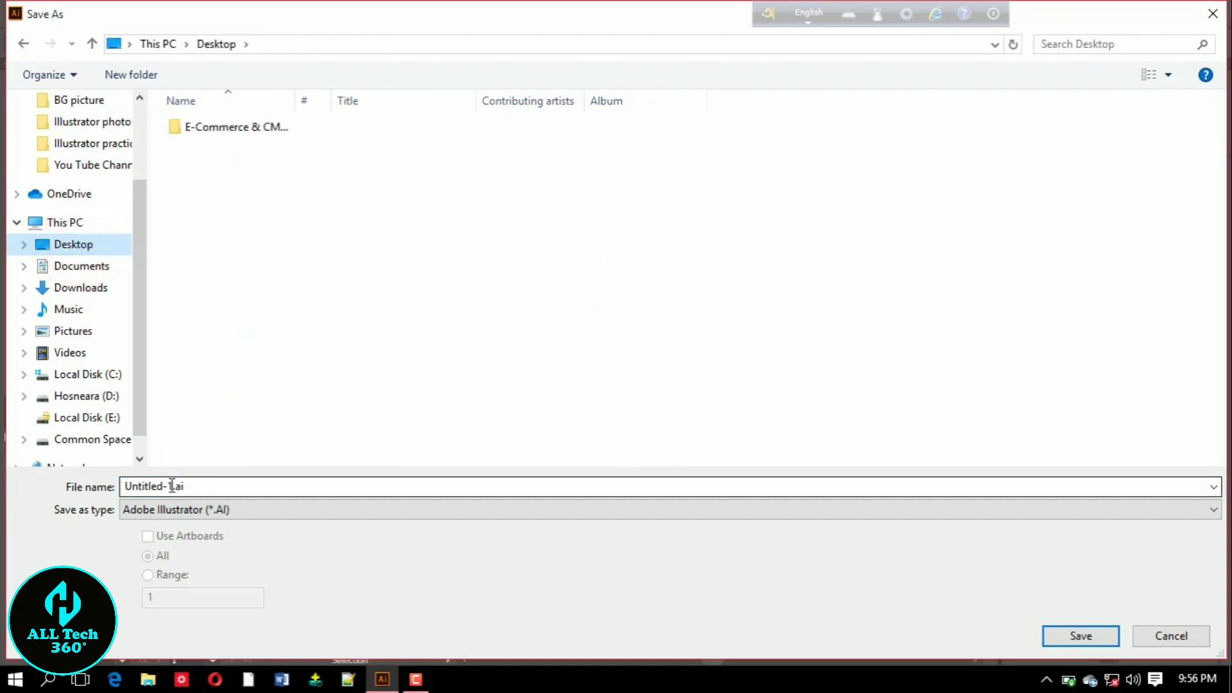
left_click(172, 485)
type("Cartoon")
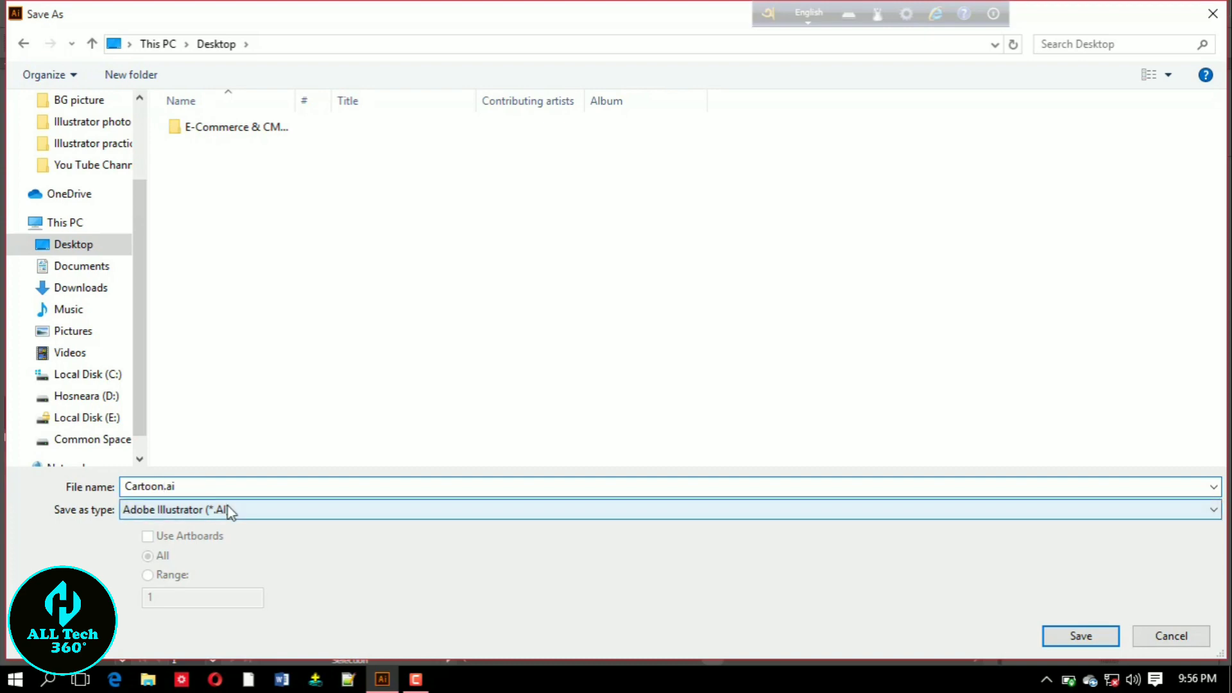
left_click(1085, 641)
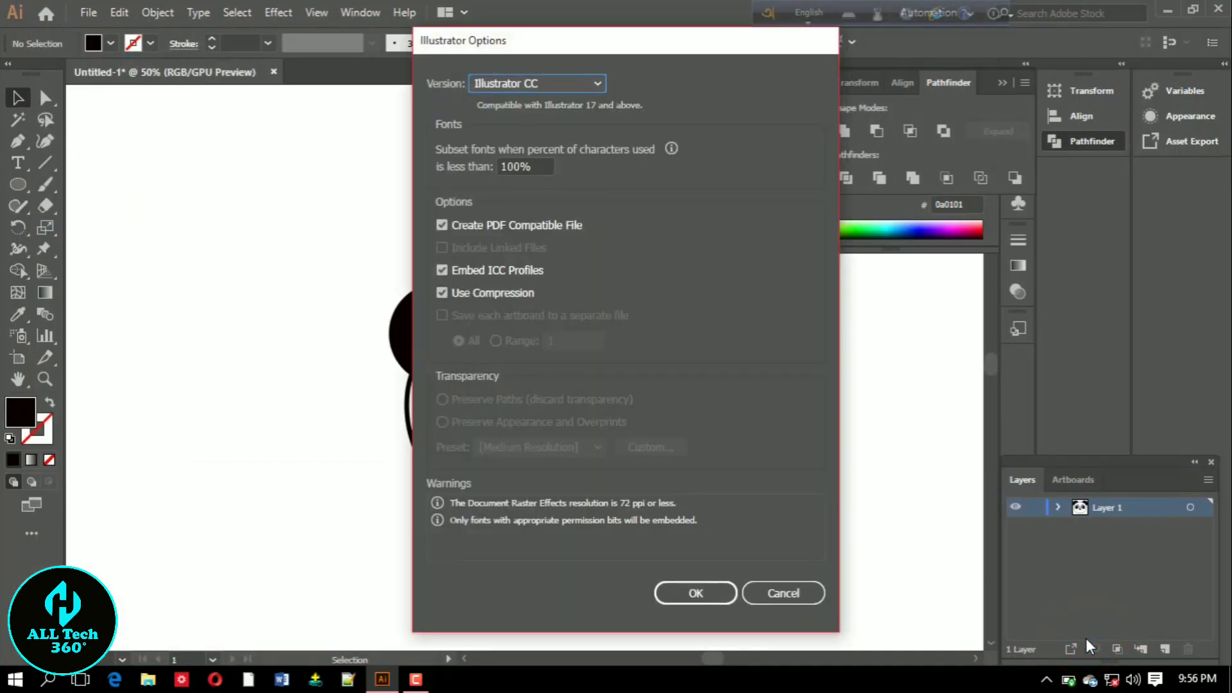
left_click(700, 591)
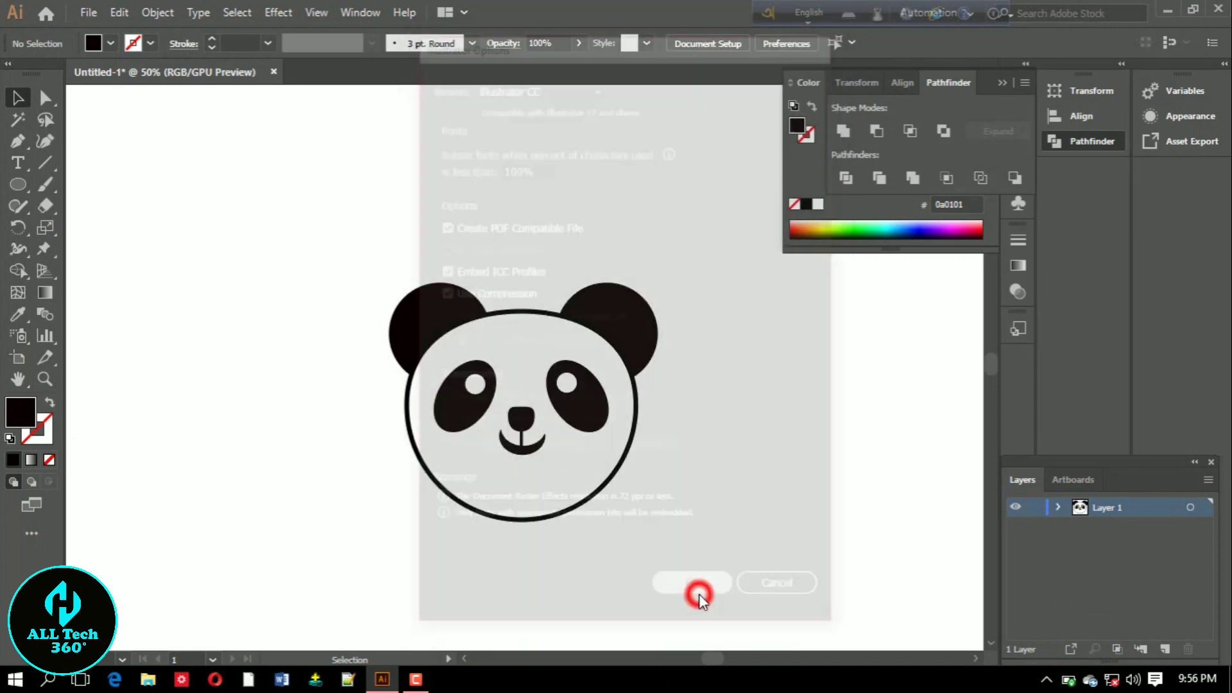
left_click(1218, 8)
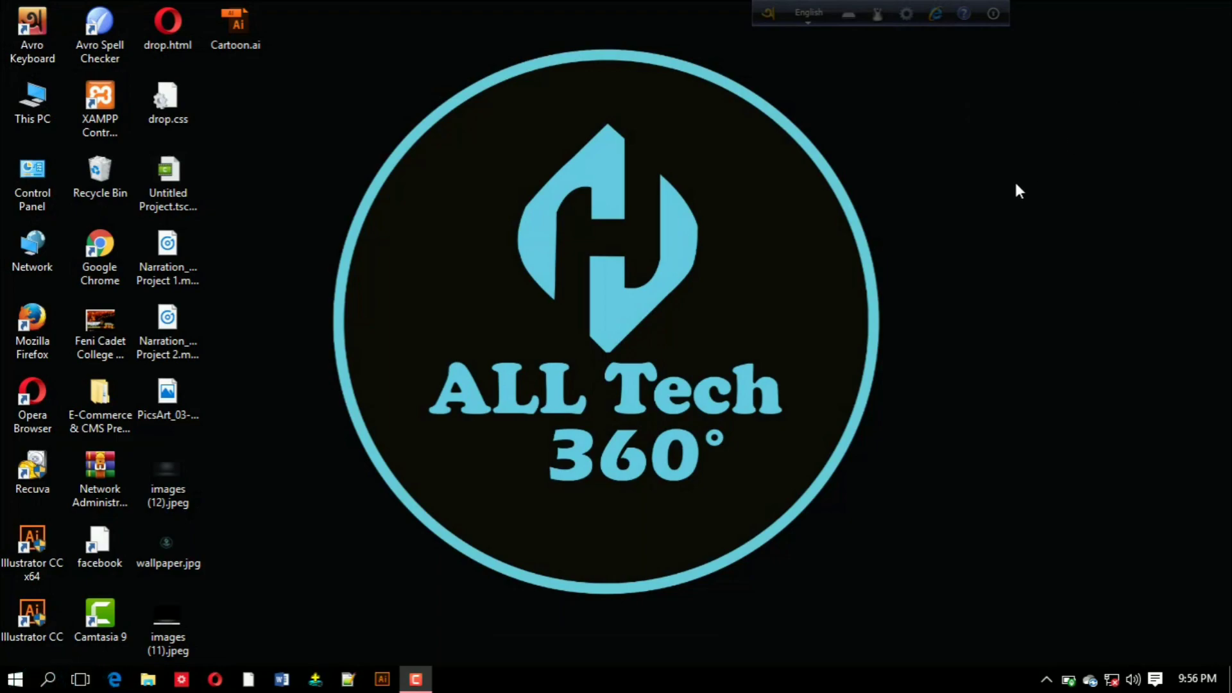